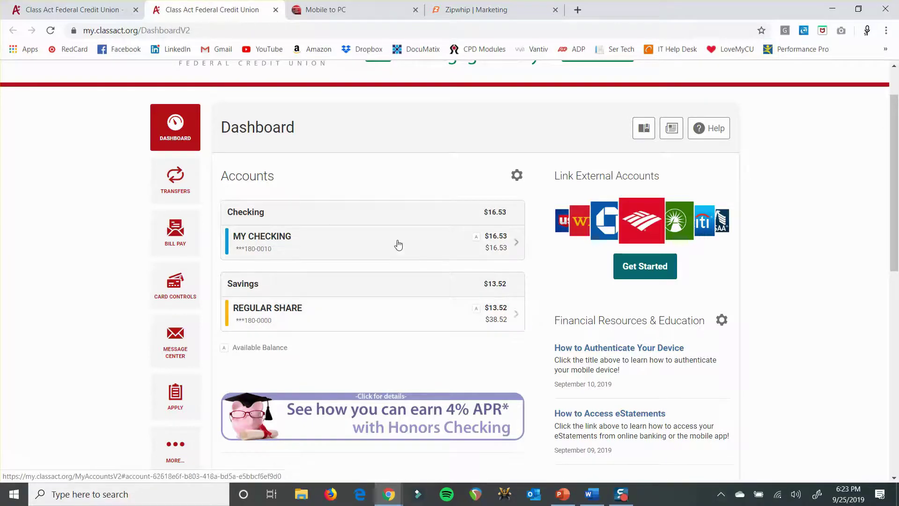
Open the MY CHECKING account from the dashboard and look over its recent transactions.
left_click(367, 237)
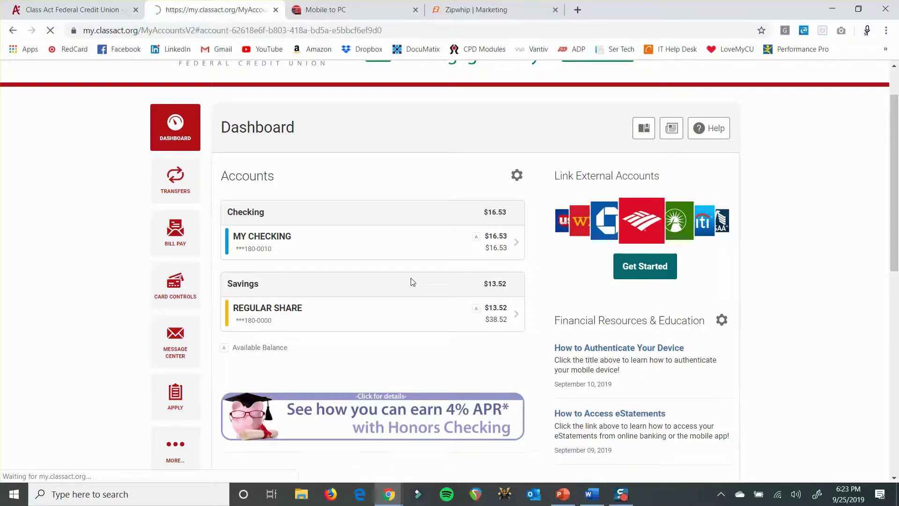
scroll(411, 282, "down", 4)
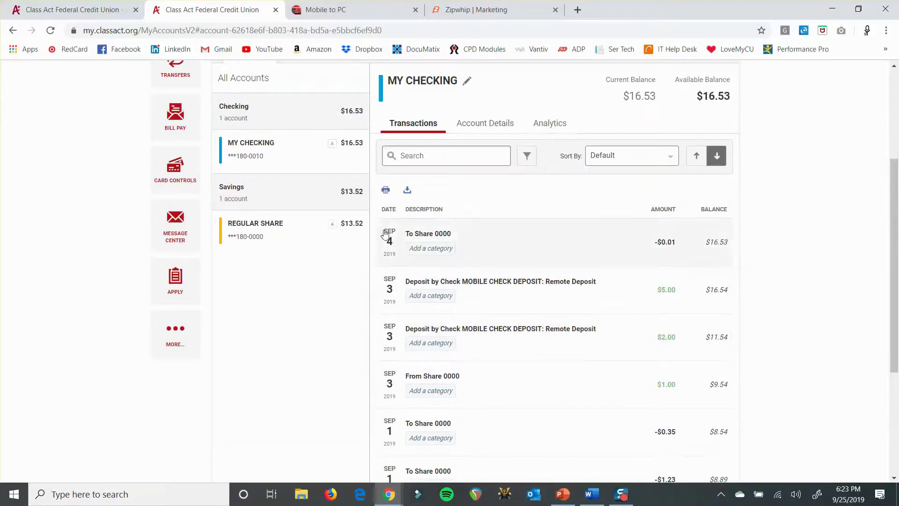
scroll(361, 150, "up", 1)
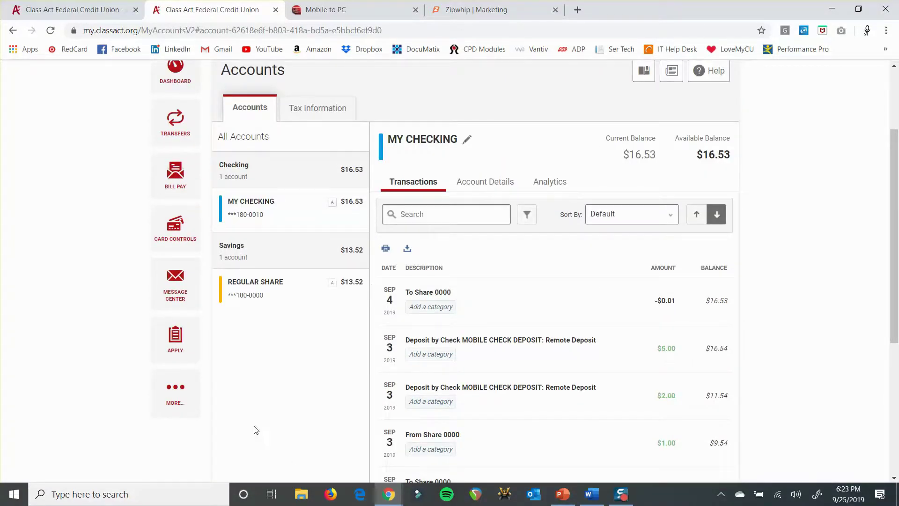
Show the additional widget options and return to the dashboard.
left_click(194, 392)
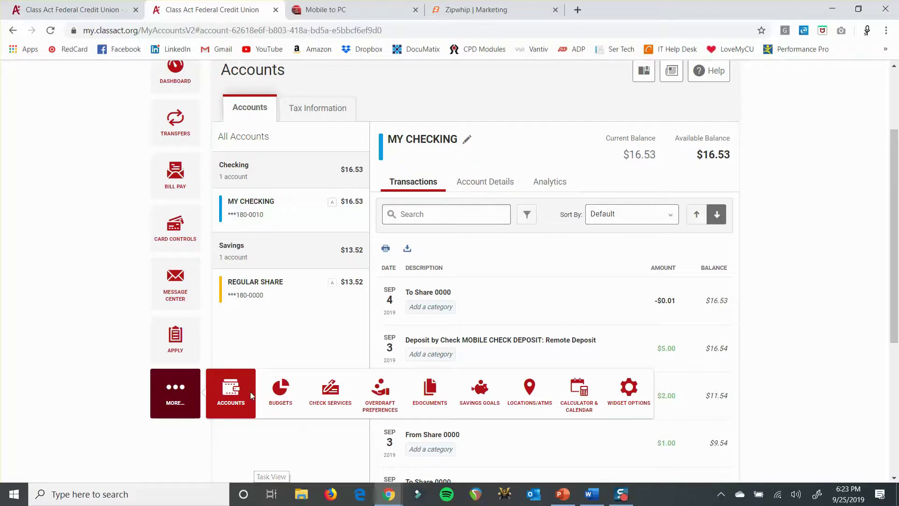
left_click(175, 75)
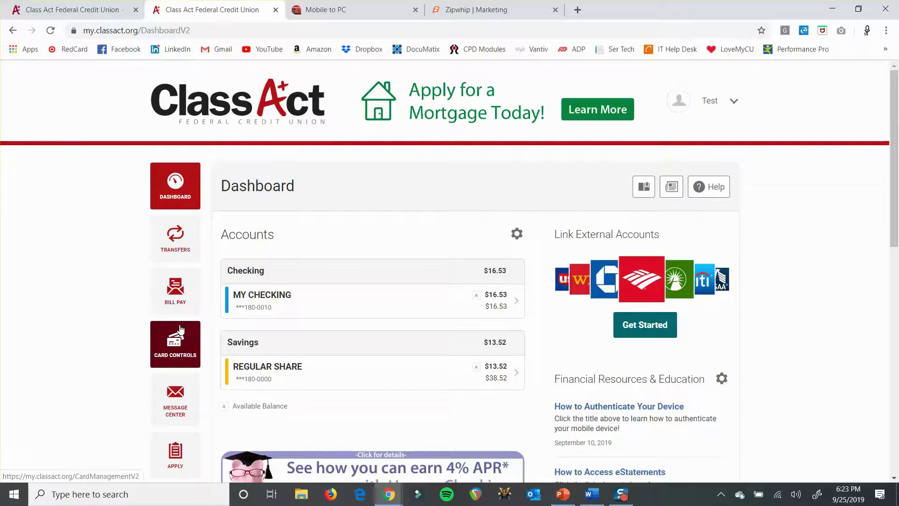
Reopen the MY CHECKING account and review its transaction history down to the oldest entry and back up.
left_click(293, 317)
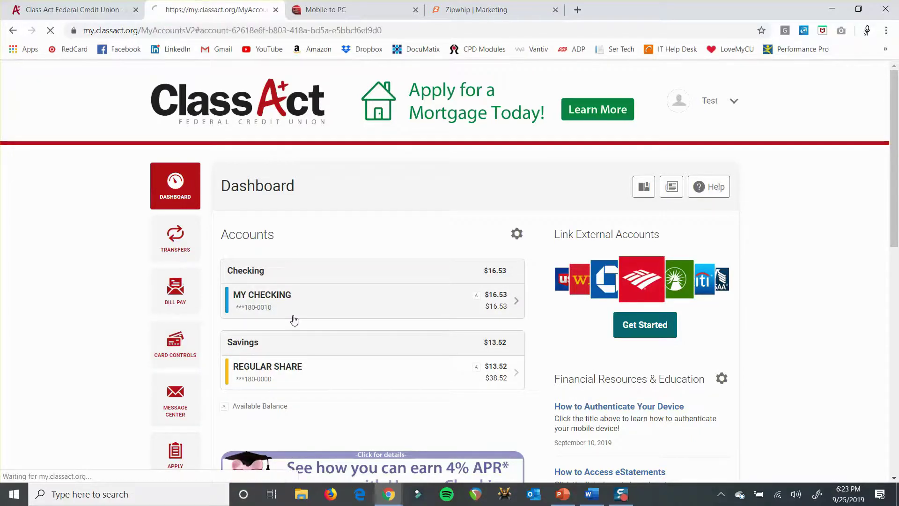
scroll(524, 290, "down", 1)
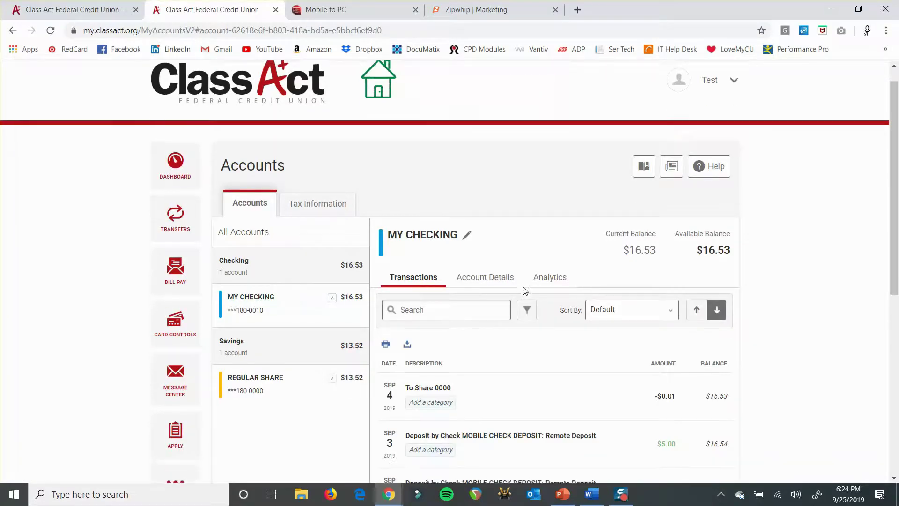
scroll(524, 290, "down", 6)
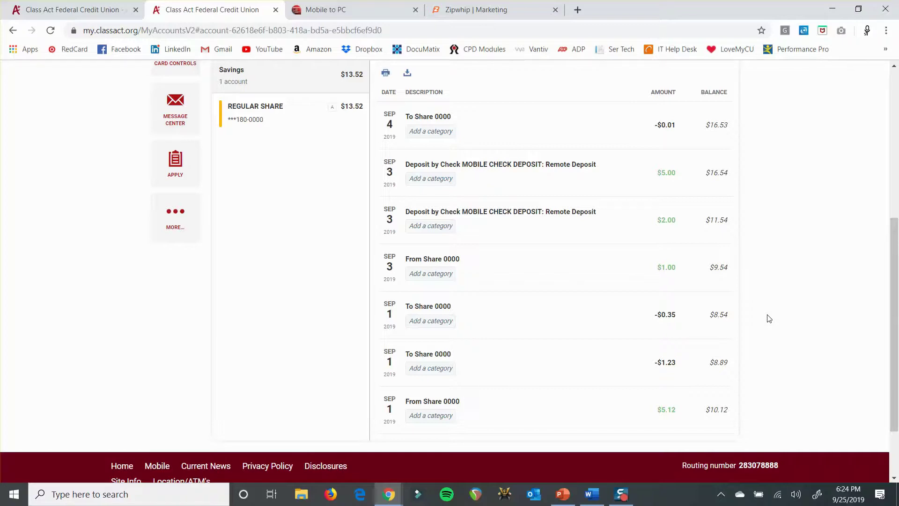
scroll(684, 328, "up", 4)
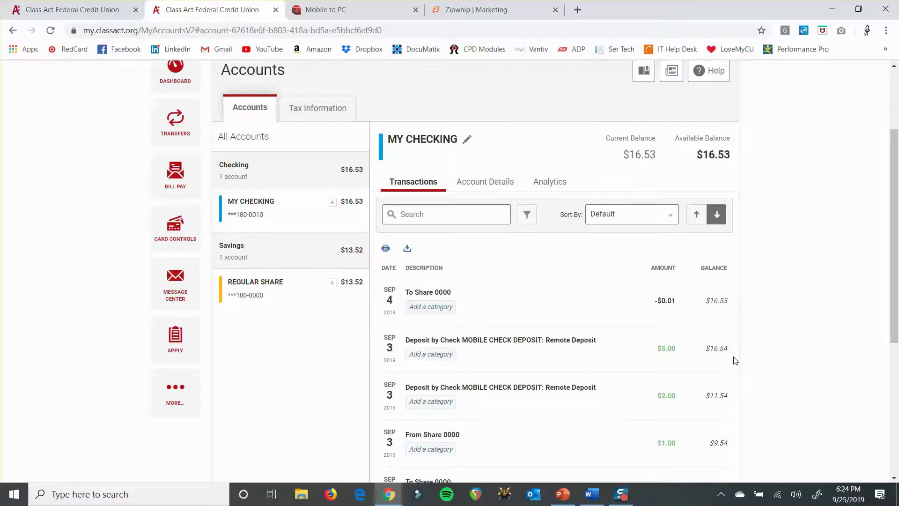
scroll(725, 359, "up", 1)
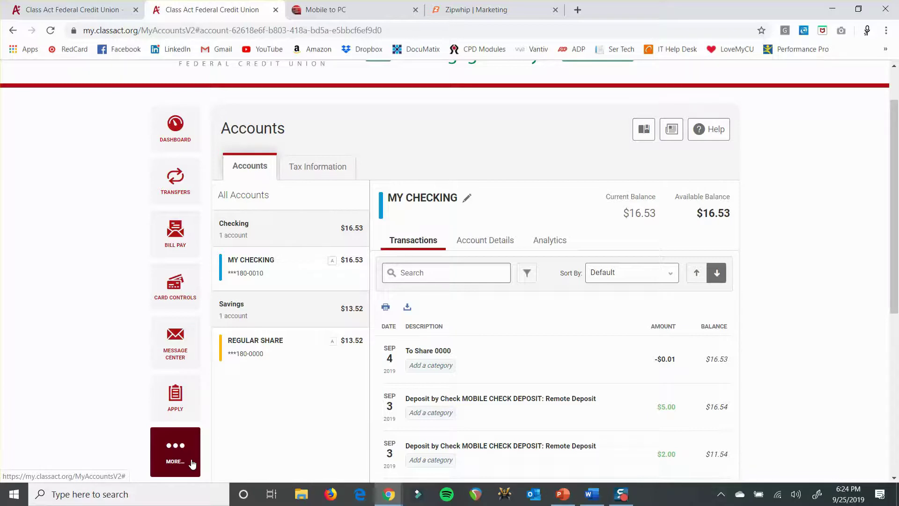
Open the Statements list in eDocuments and page forward through the older eStatements.
left_click(167, 455)
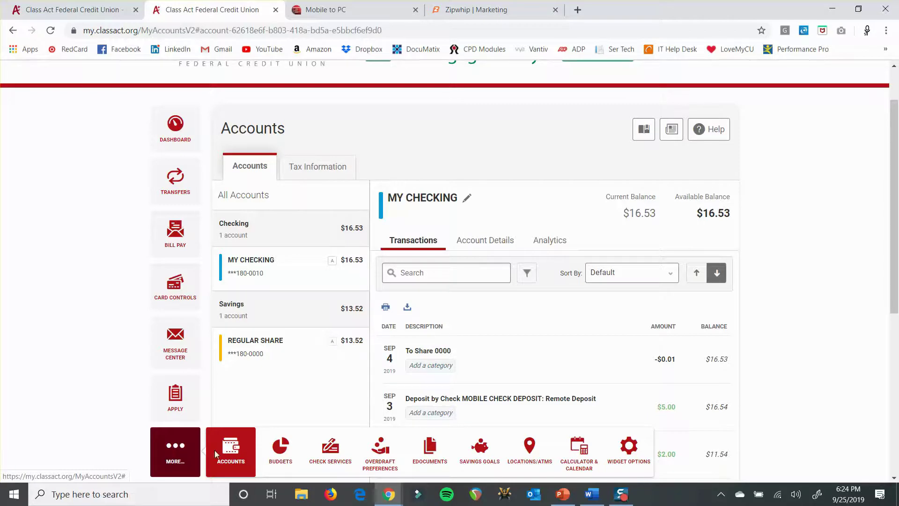
left_click(429, 466)
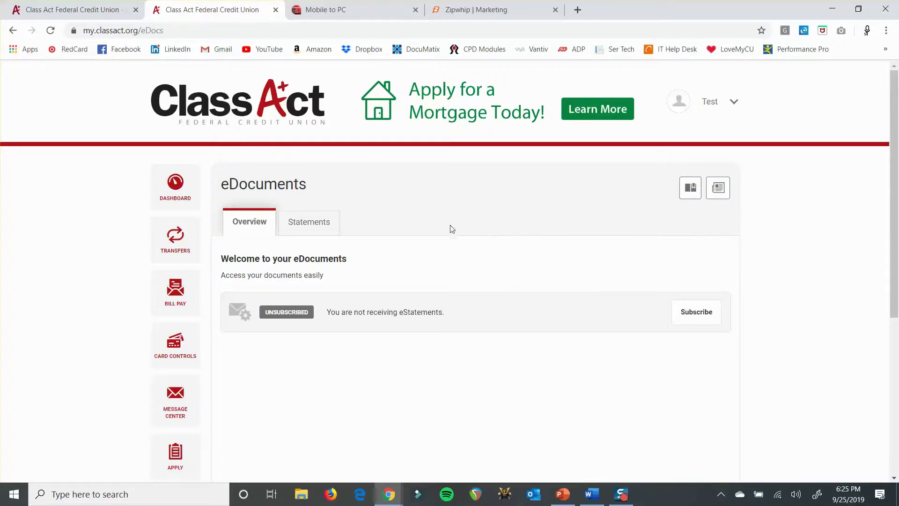
left_click(331, 217)
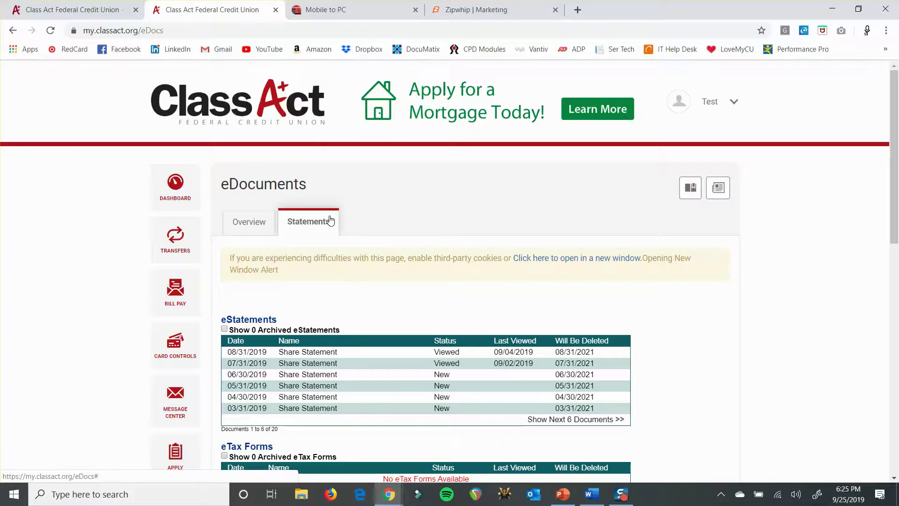
scroll(345, 251, "down", 2)
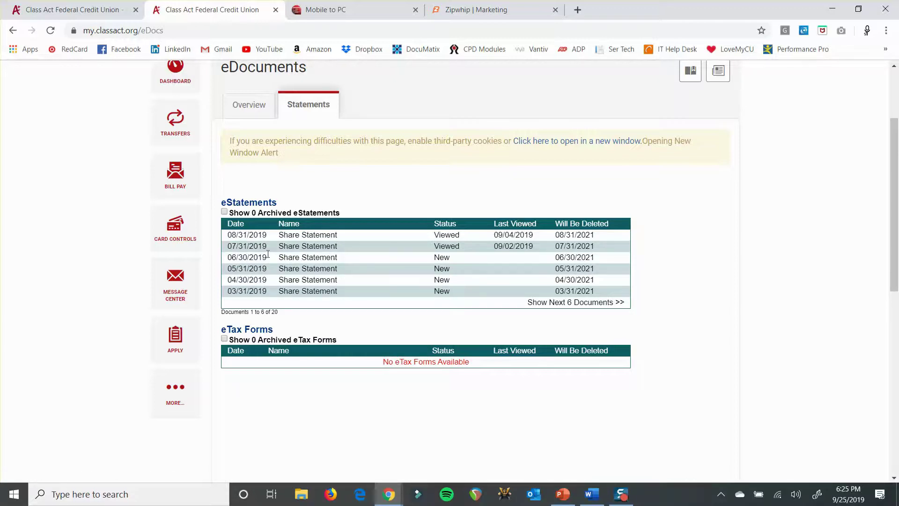
left_click(607, 302)
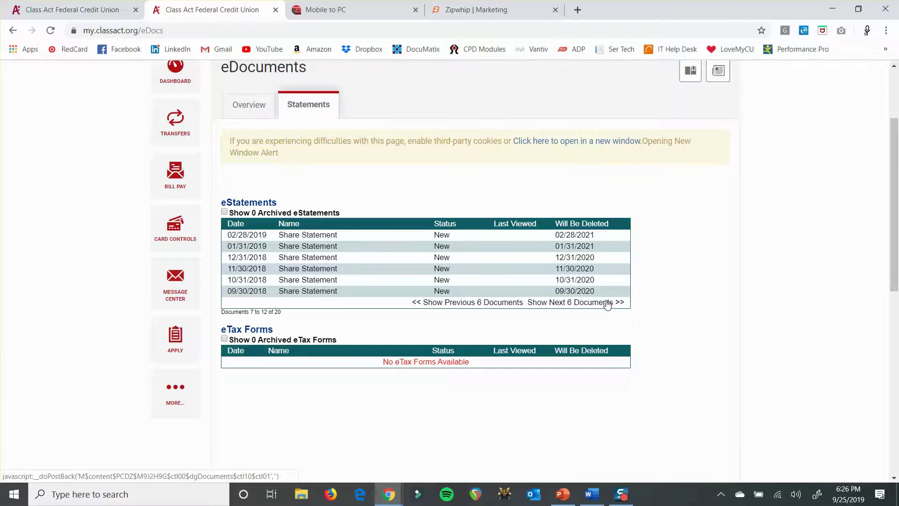
left_click(607, 303)
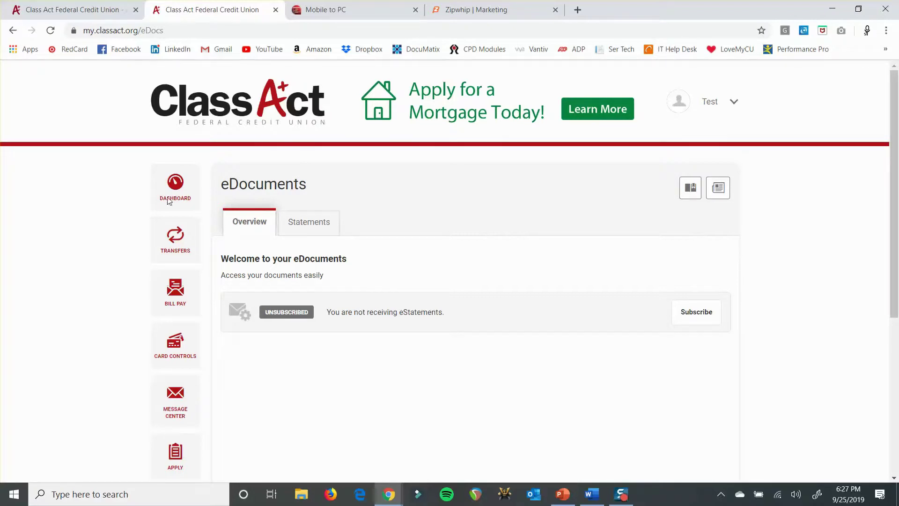
left_click(322, 228)
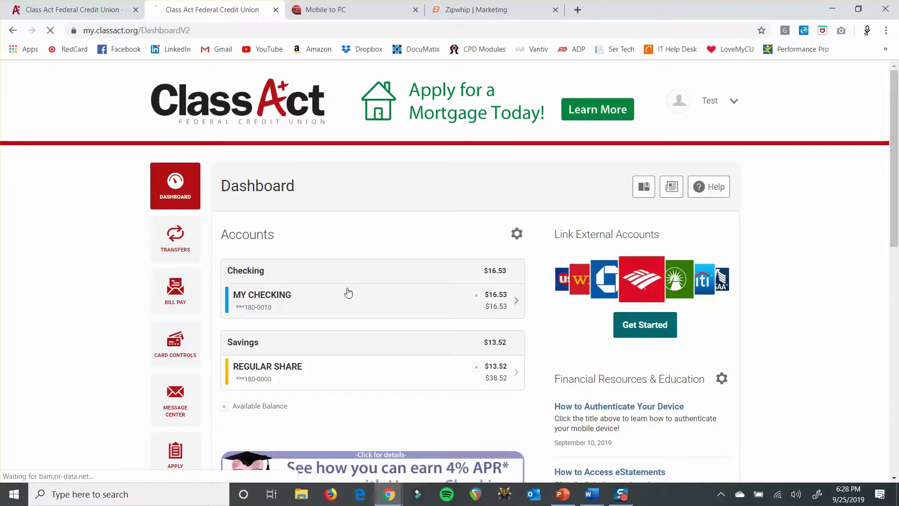
Open the MY CHECKING account from the dashboard and expand the summary of the September 4 transaction.
left_click(345, 293)
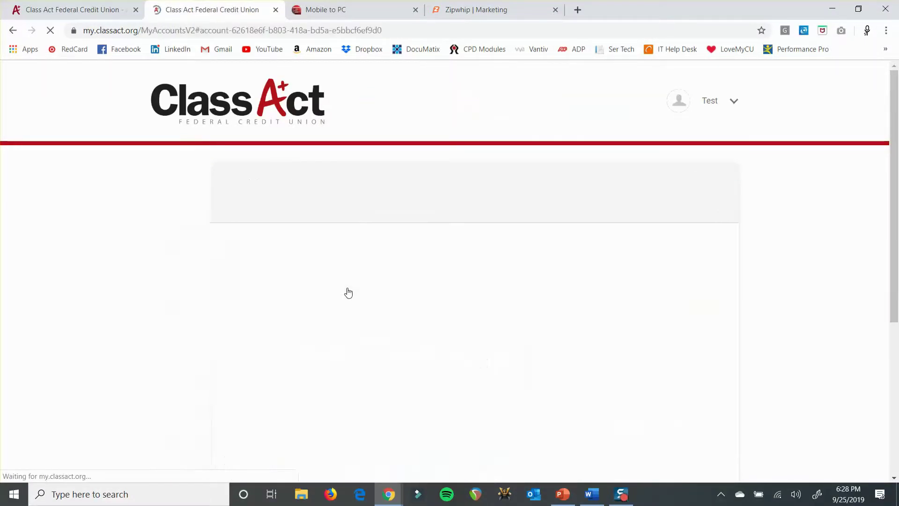
scroll(478, 303, "down", 5)
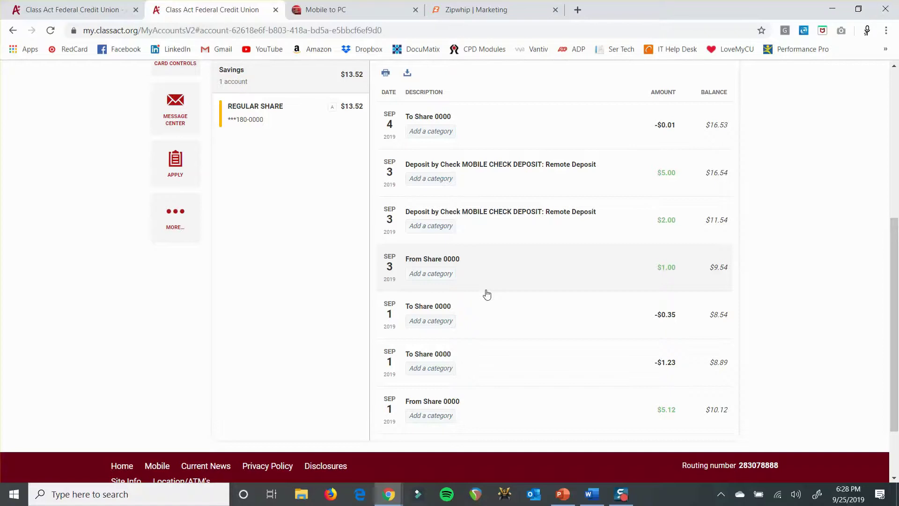
left_click(494, 134)
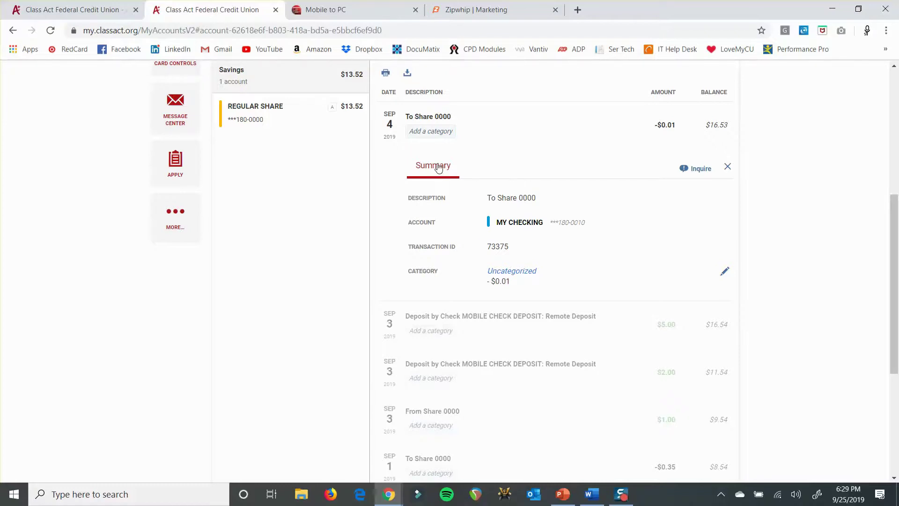
left_click(526, 134)
left_click(526, 135)
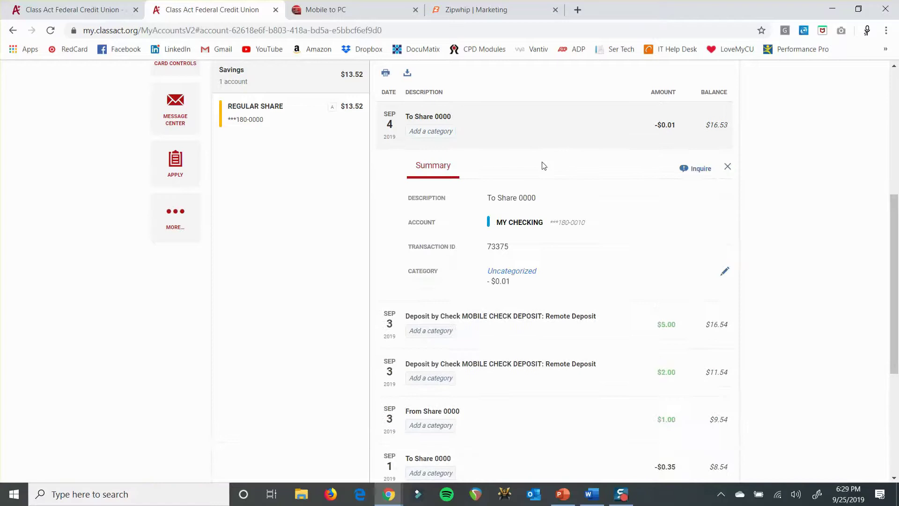
Open the September 4 transaction's details for category editing, close them unsaved, and collapse the summary.
left_click(725, 272)
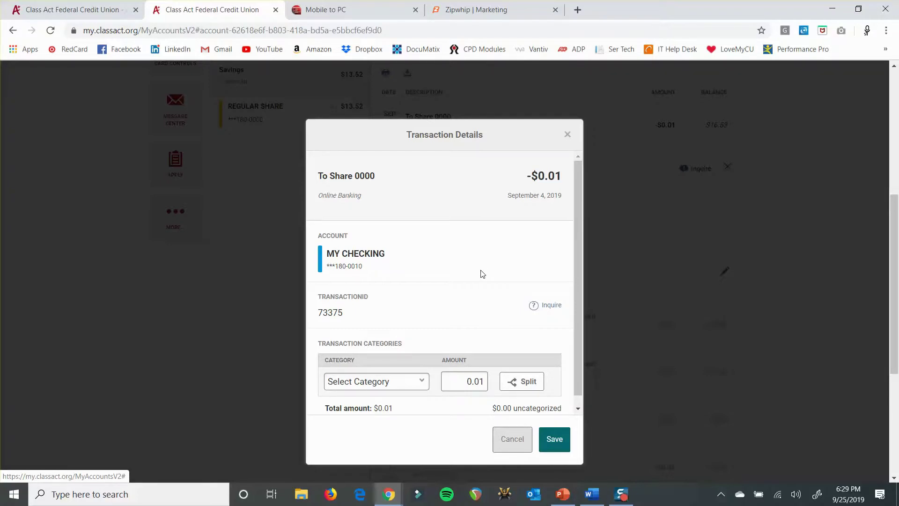
key("Escape")
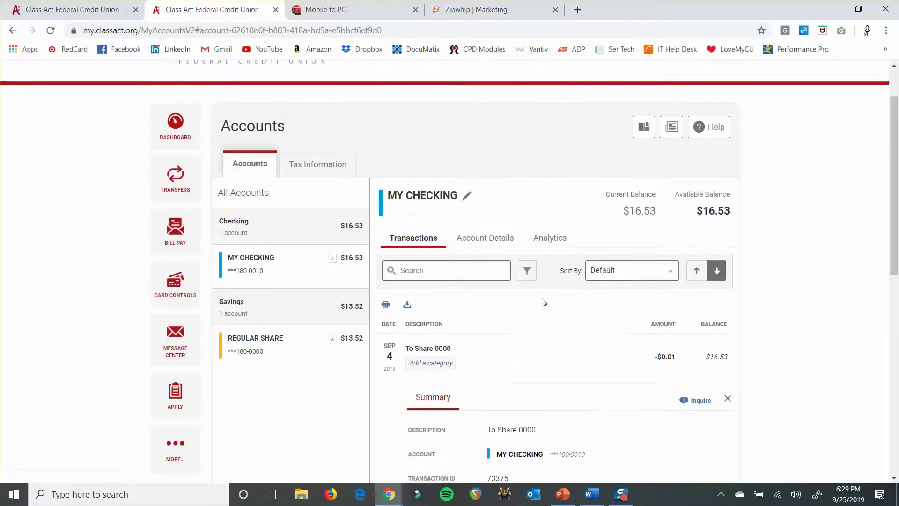
scroll(510, 276, "down", 4)
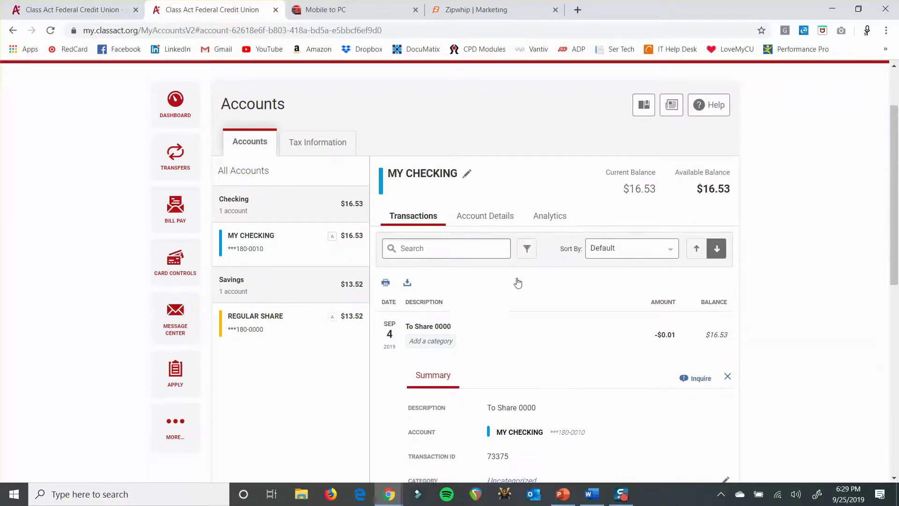
left_click(574, 189)
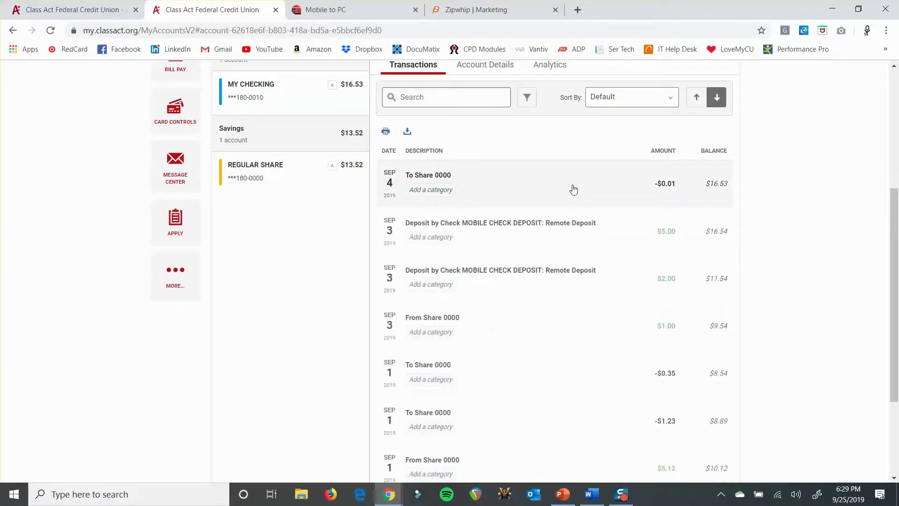
Edit the September 4 transaction's details and set its category to Internet under Bills & Utilities.
scroll(571, 190, "up", 5)
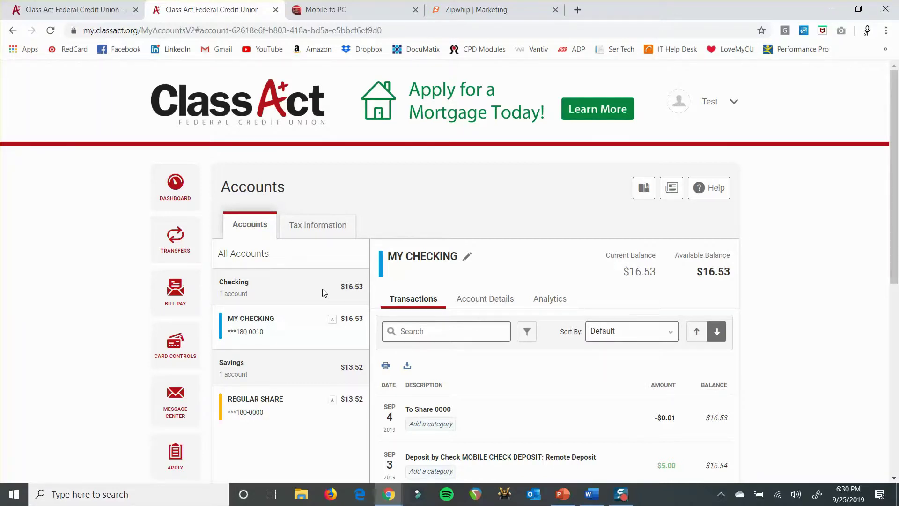
scroll(330, 291, "down", 2)
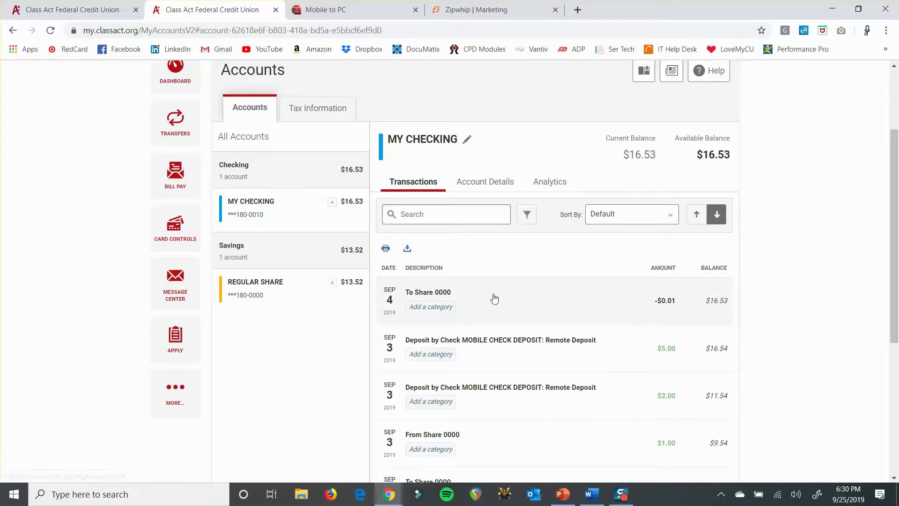
left_click(520, 300)
scroll(526, 301, "down", 2)
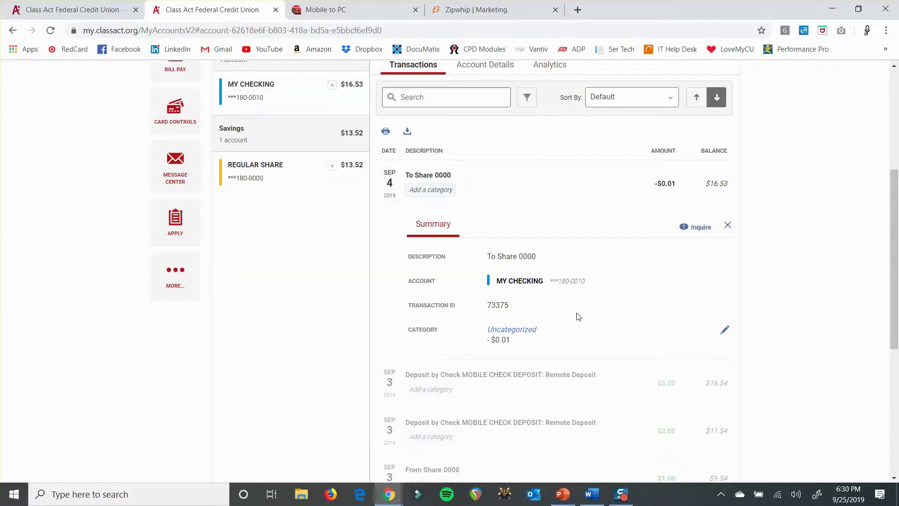
left_click(723, 332)
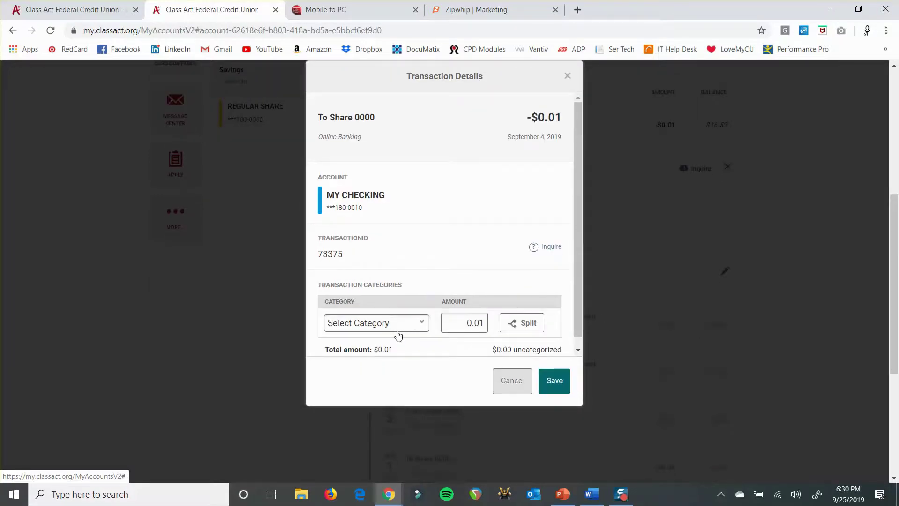
left_click(397, 330)
mouse_move(411, 398)
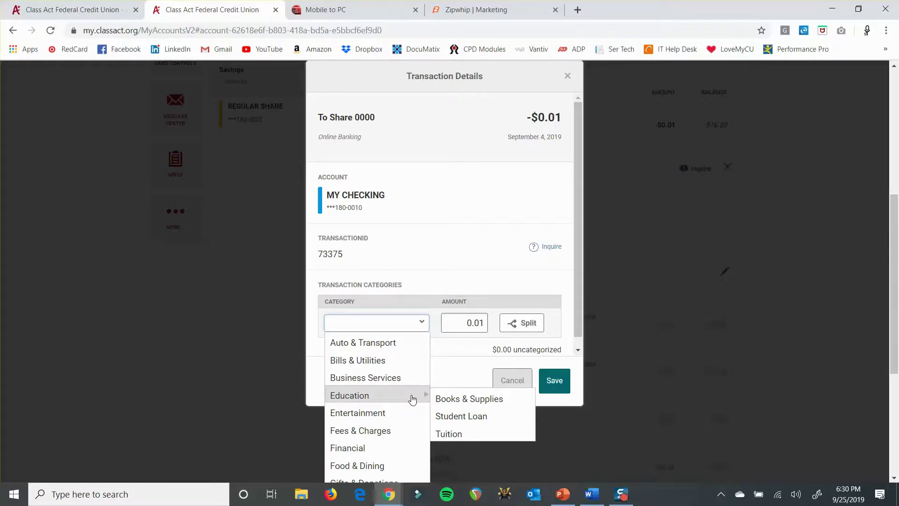
mouse_move(384, 418)
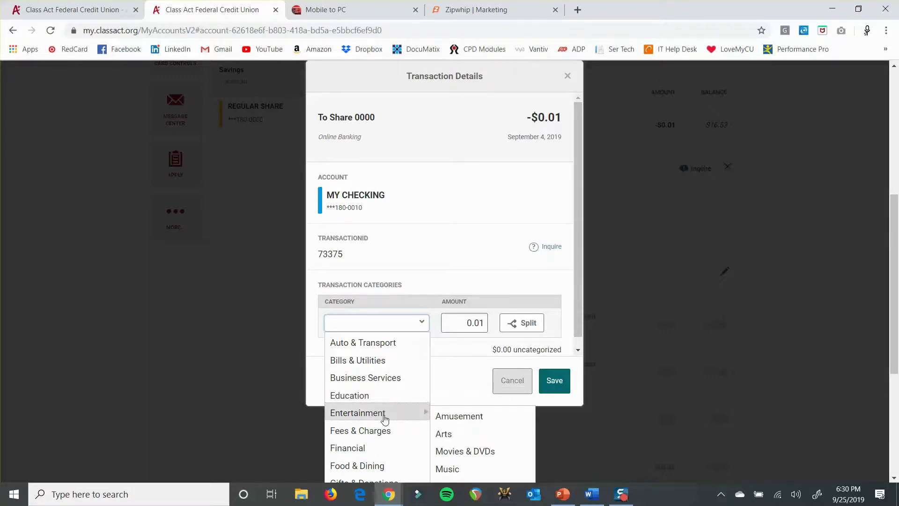
mouse_move(397, 360)
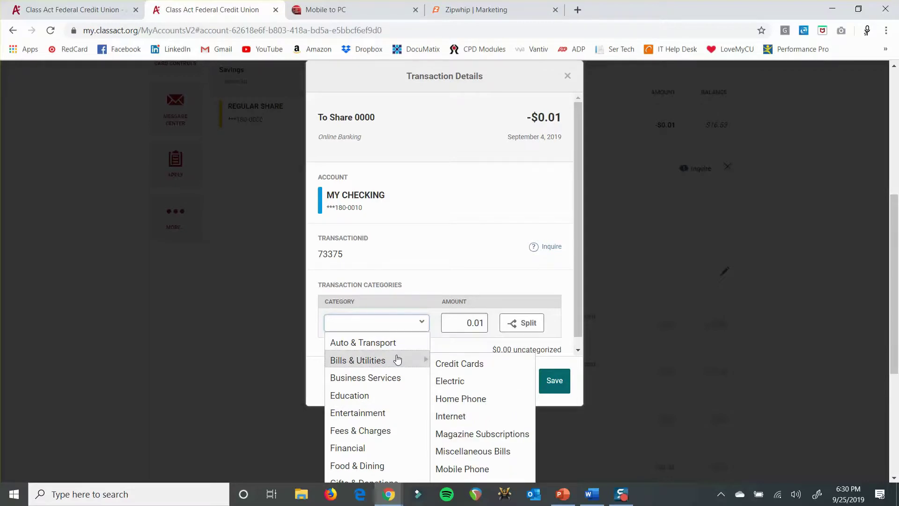
left_click(477, 415)
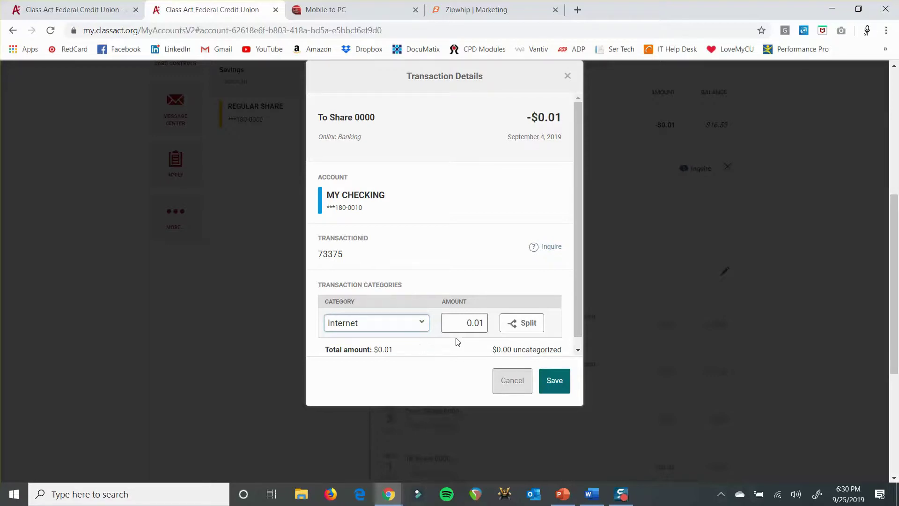
Split the September 4 transaction to add a second category line.
left_click(521, 323)
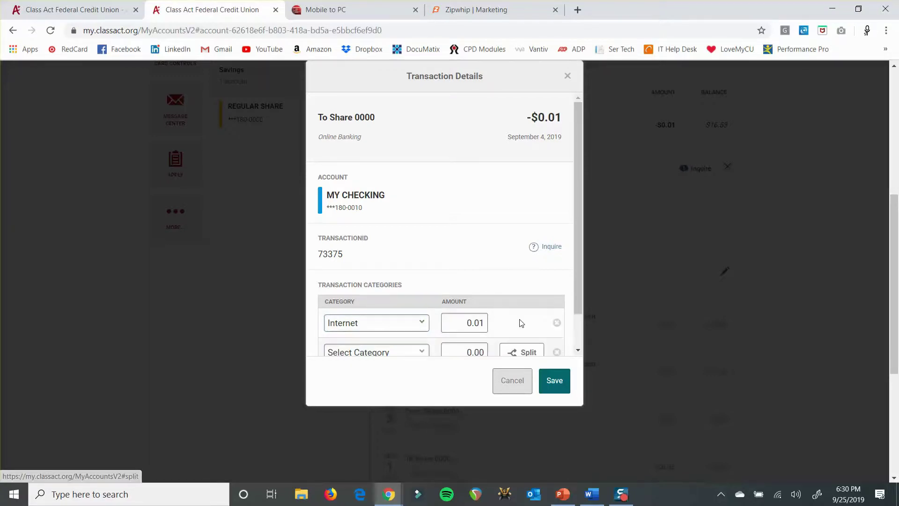
scroll(518, 322, "down", 1)
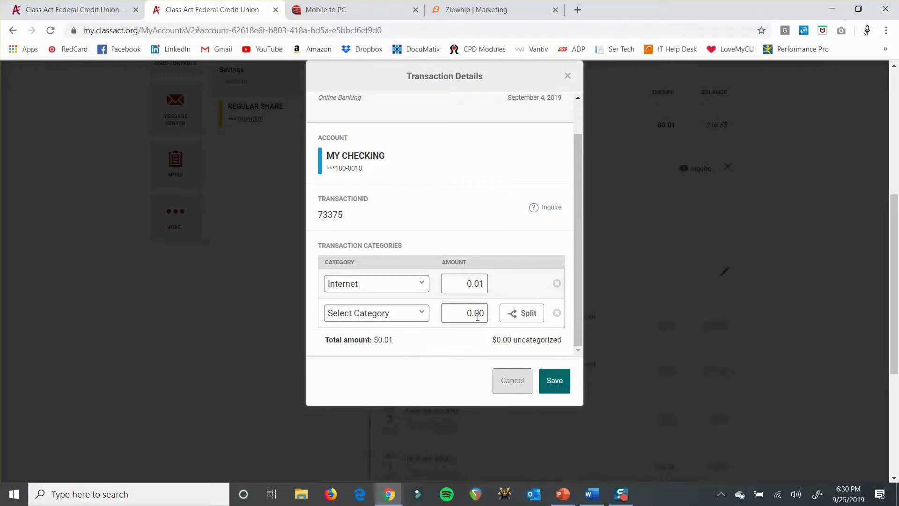
Cancel the September 4 transaction's split and view its category list, closing the list without choosing a category.
left_click(515, 378)
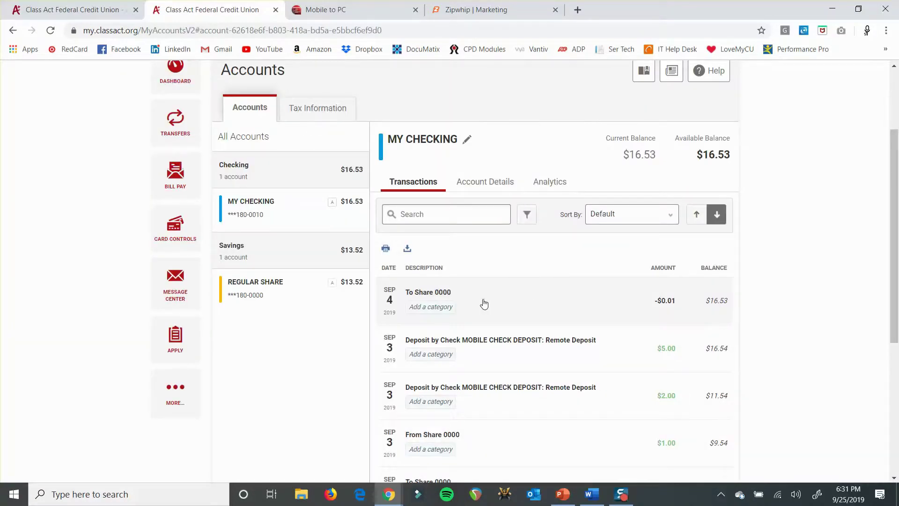
left_click(441, 312)
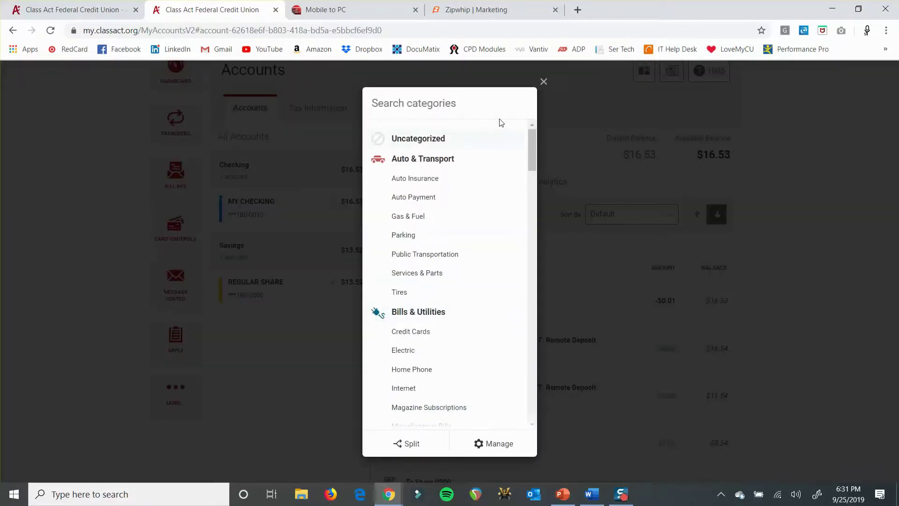
left_click(543, 82)
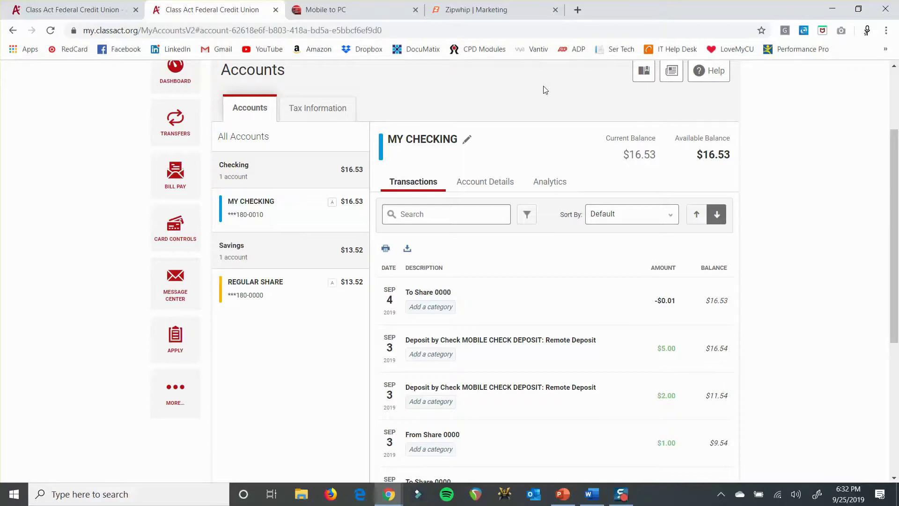
scroll(529, 94, "up", 2)
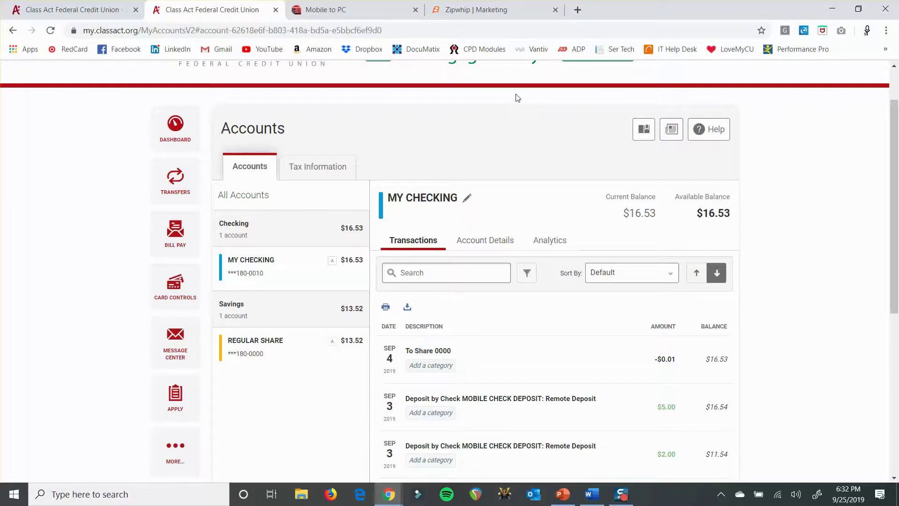
Open the Quick Transfer form and choose MY CHECKING as the account to transfer from.
left_click(163, 192)
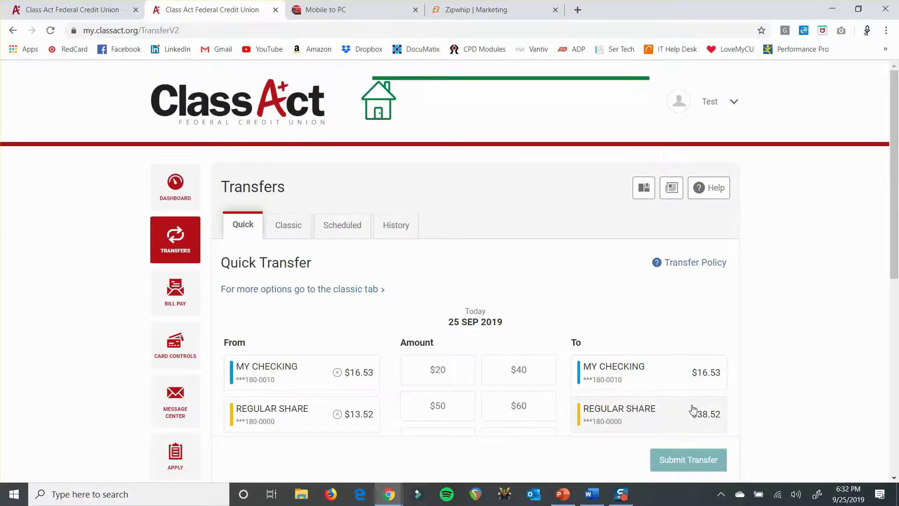
scroll(726, 377, "down", 3)
scroll(735, 365, "down", 1)
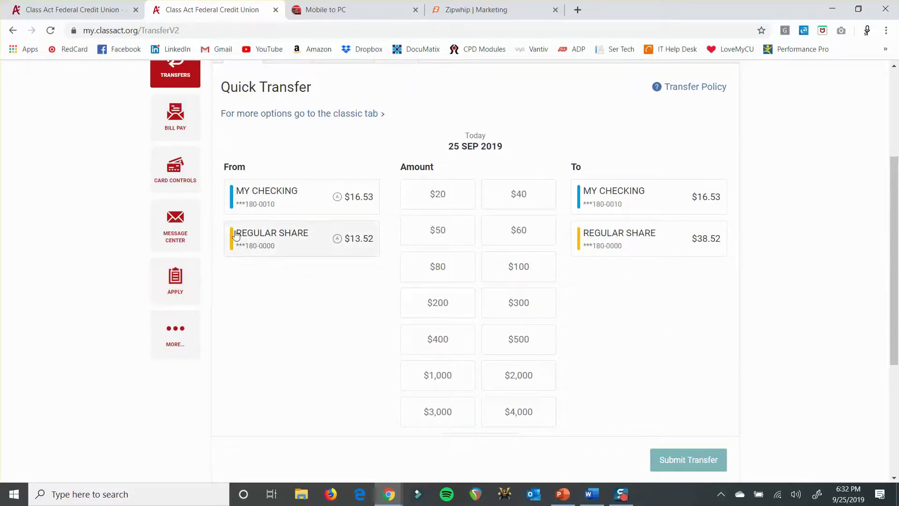
left_click(268, 205)
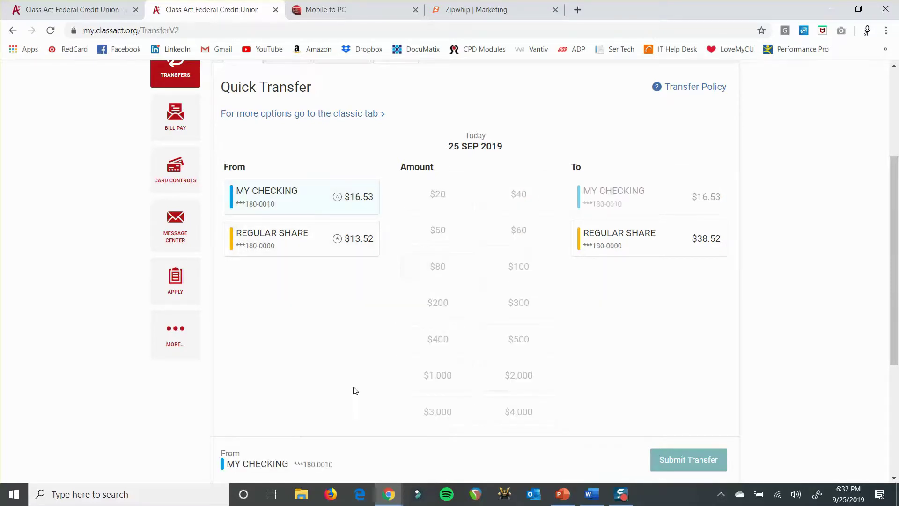
Set a custom transfer amount of $10.00 and choose REGULAR SHARE as the receiving account.
scroll(475, 362, "down", 1)
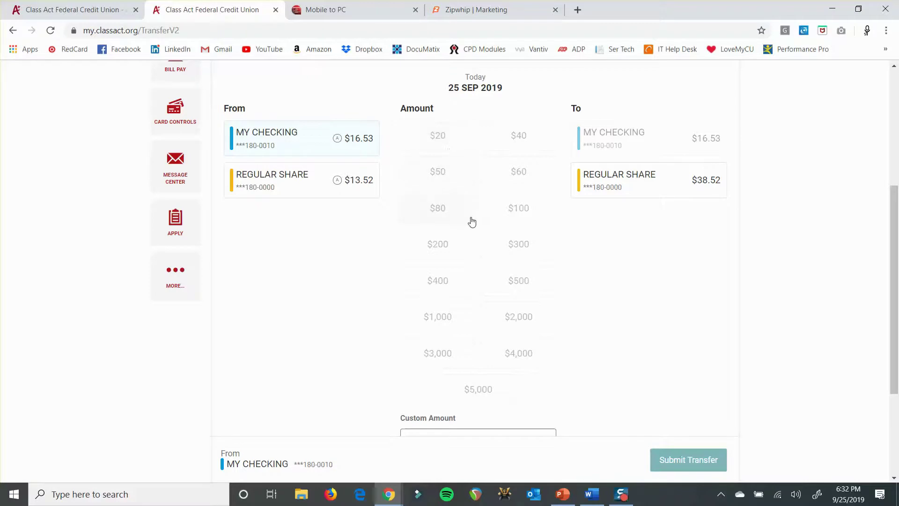
scroll(473, 227, "down", 1)
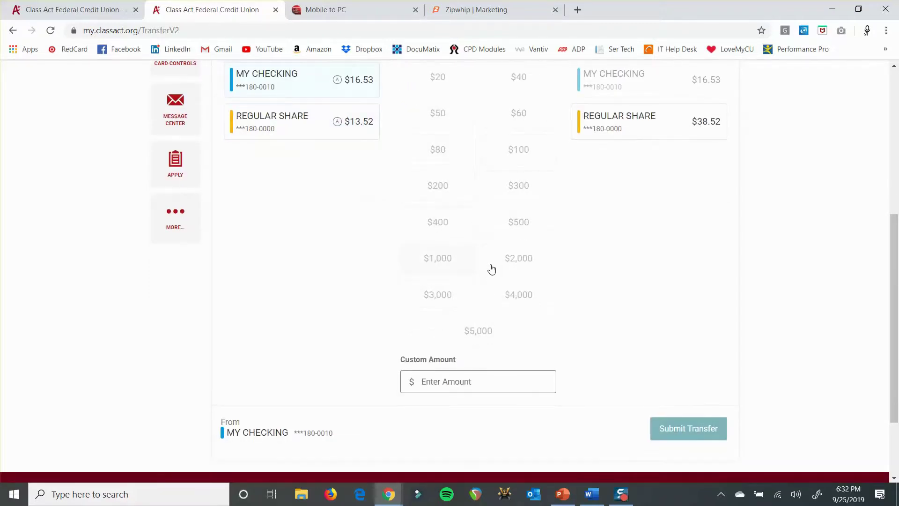
left_click(457, 383)
type("10")
left_click(680, 245)
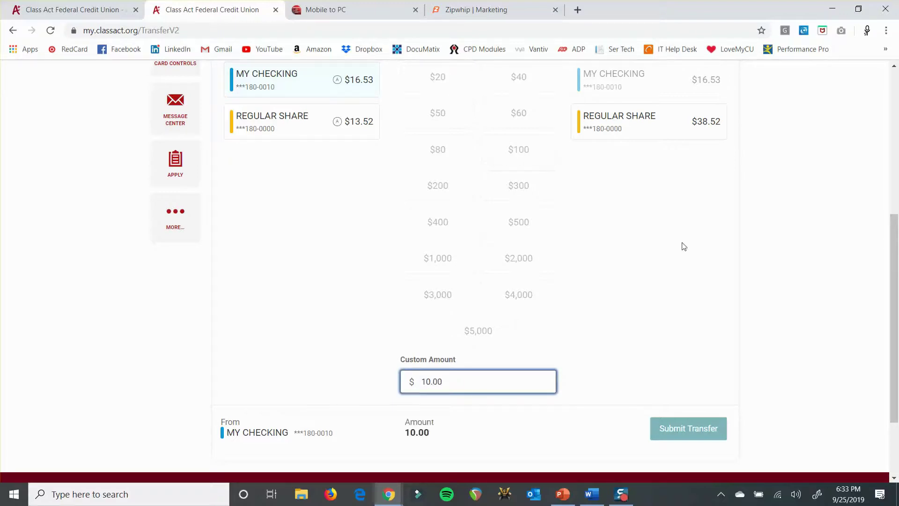
left_click(665, 130)
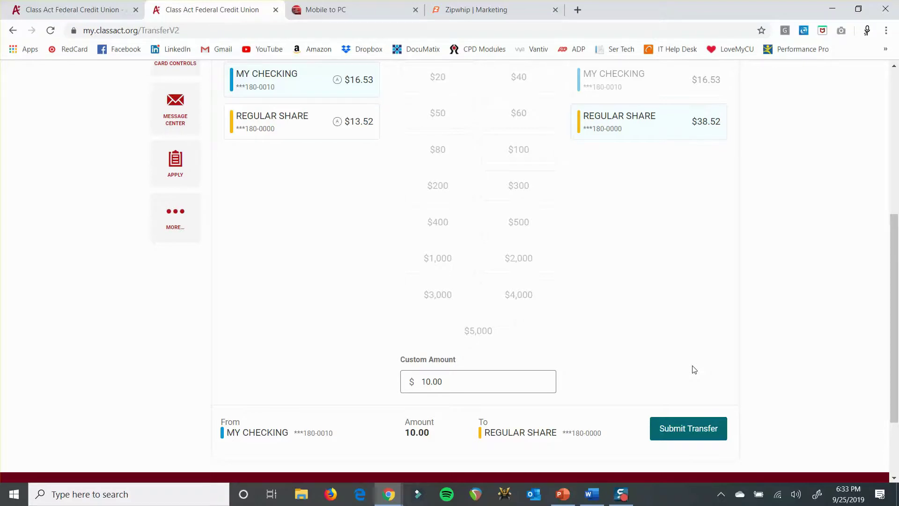
Leave the quick transfer unsubmitted, open the Classic transfer form, and look over all its fields.
scroll(695, 370, "up", 5)
scroll(688, 361, "down", 3)
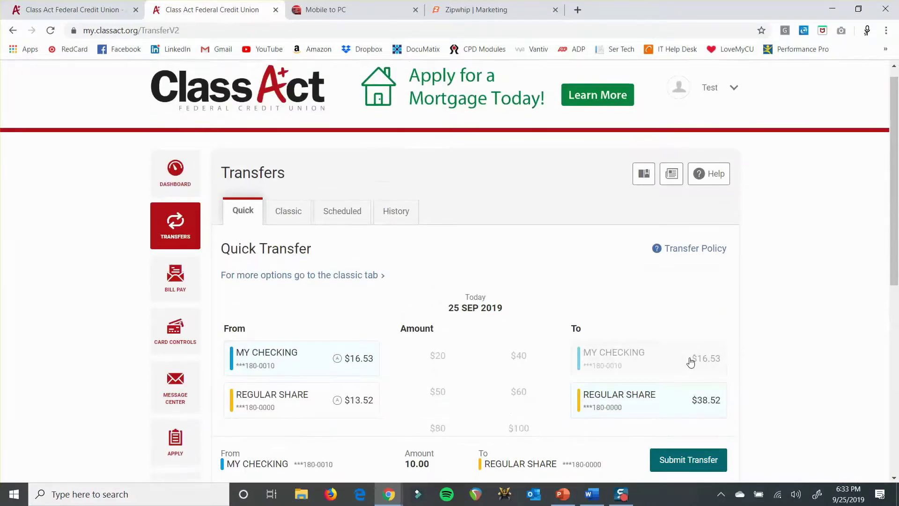
scroll(692, 357, "up", 2)
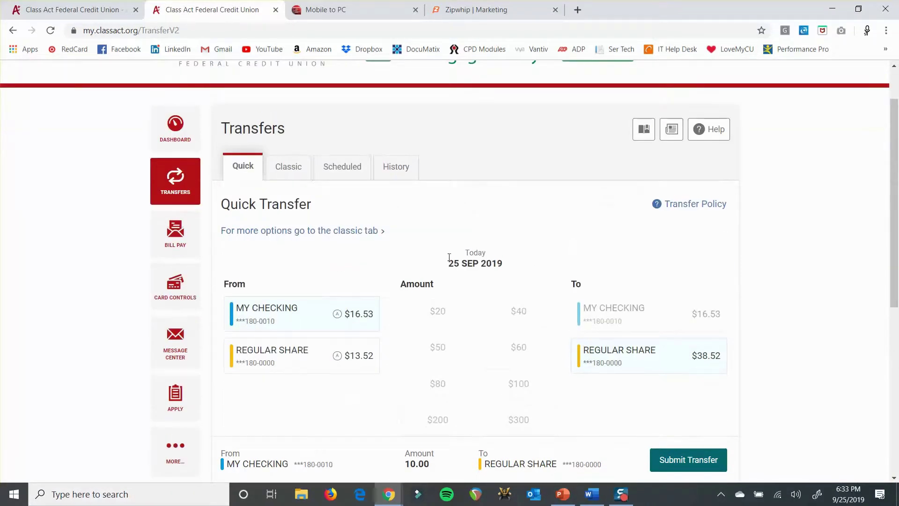
left_click(300, 169)
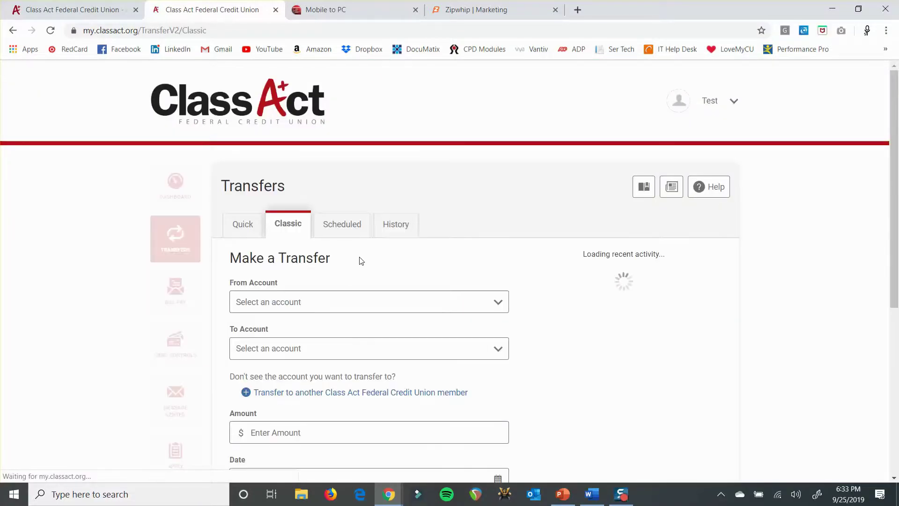
scroll(369, 269, "down", 2)
scroll(369, 269, "down", 3)
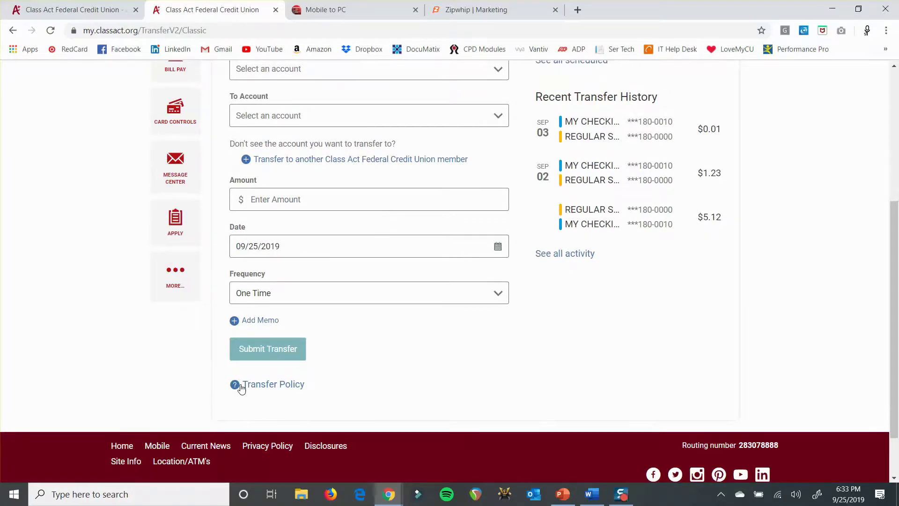
scroll(241, 383, "up", 3)
scroll(248, 383, "up", 1)
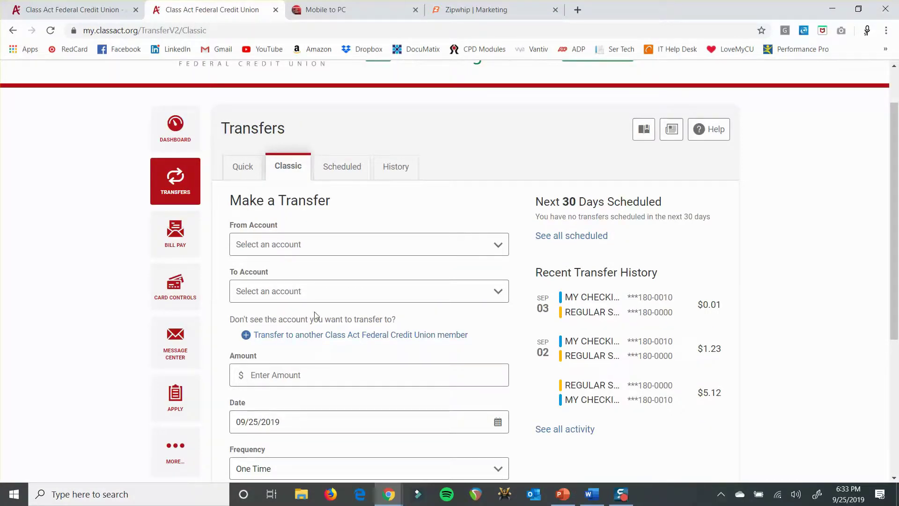
View the Frequency choices of the classic transfer and close them without changing the selection.
scroll(314, 311, "down", 2)
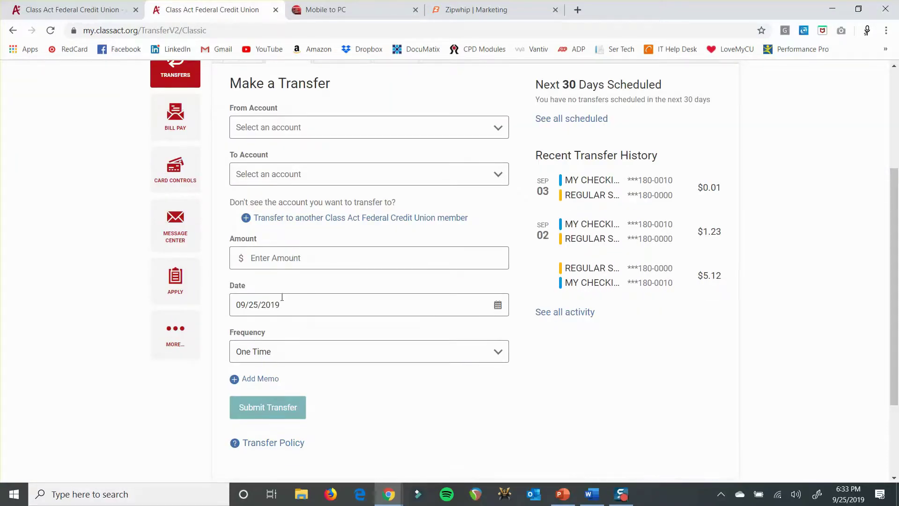
left_click(313, 355)
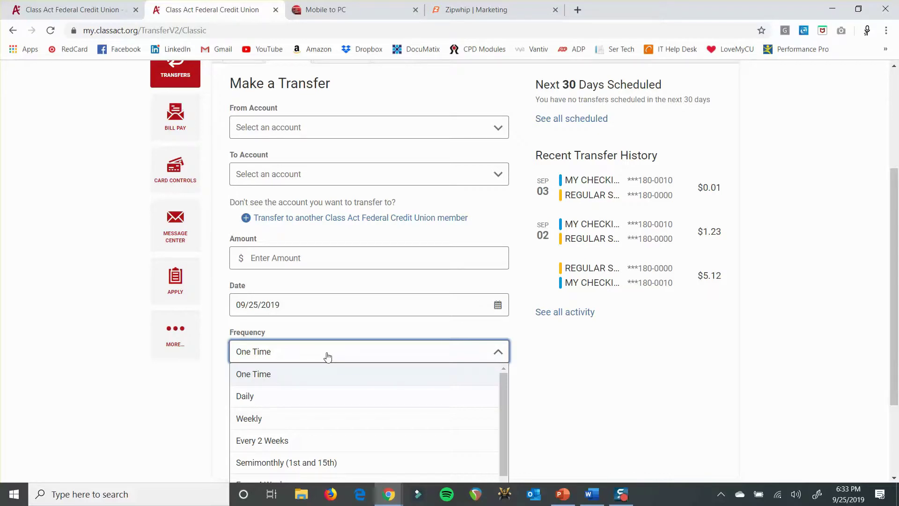
left_click(328, 357)
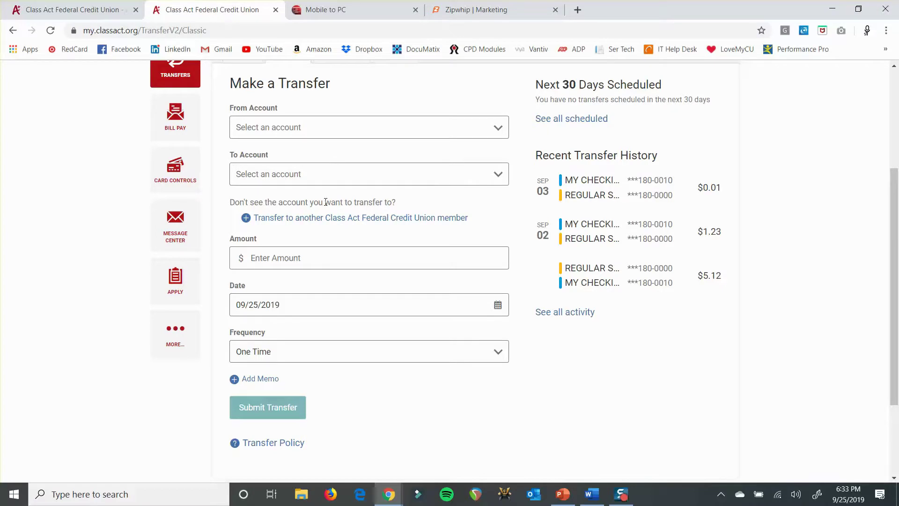
Open the form for transferring to another Class Act Federal Credit Union member and inspect its First Name field without filling it in.
scroll(357, 195, "up", 3)
scroll(322, 243, "down", 2)
scroll(322, 243, "down", 1)
left_click(340, 219)
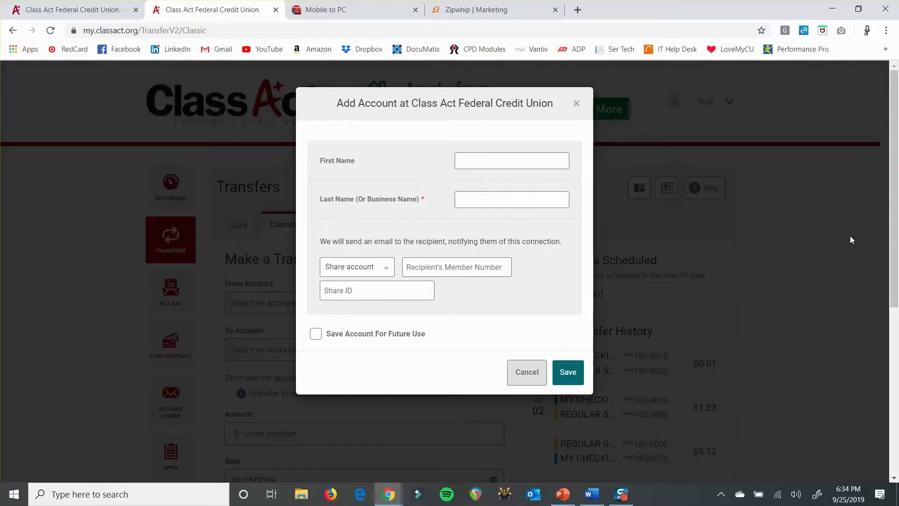
left_click(507, 163)
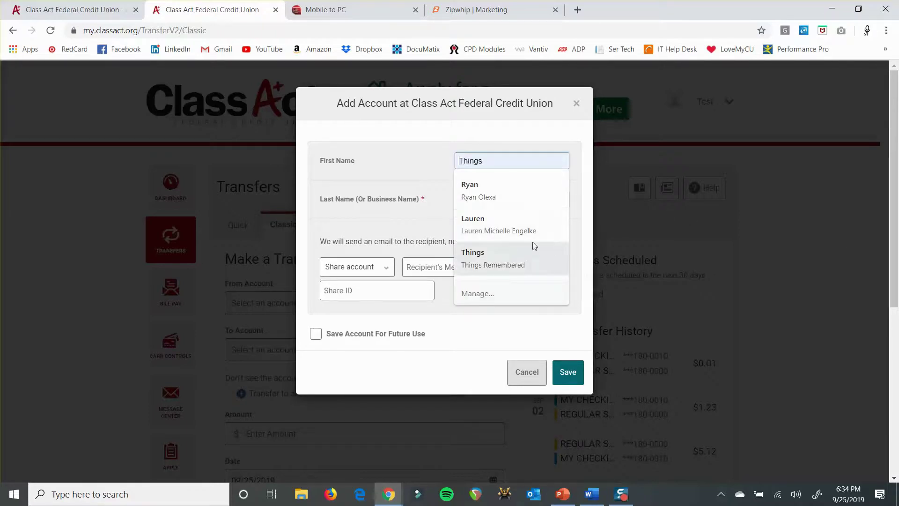
left_click(412, 188)
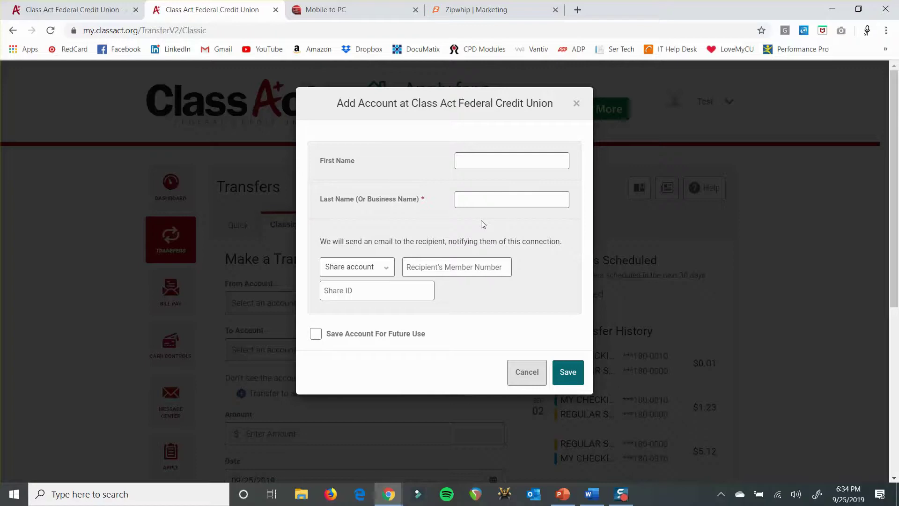
Review the account type options and the member number and Share ID fields, leaving the add-account form without saving.
left_click(377, 273)
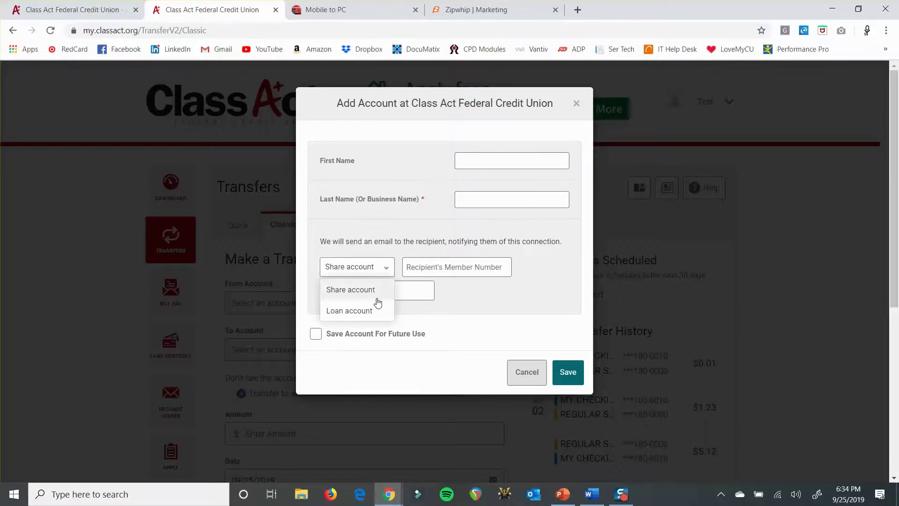
left_click(425, 258)
left_click(397, 289)
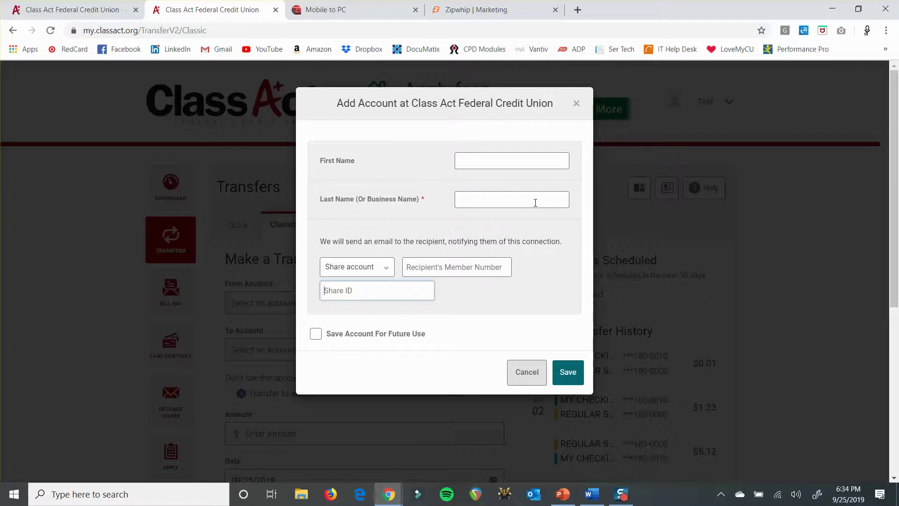
left_click(577, 105)
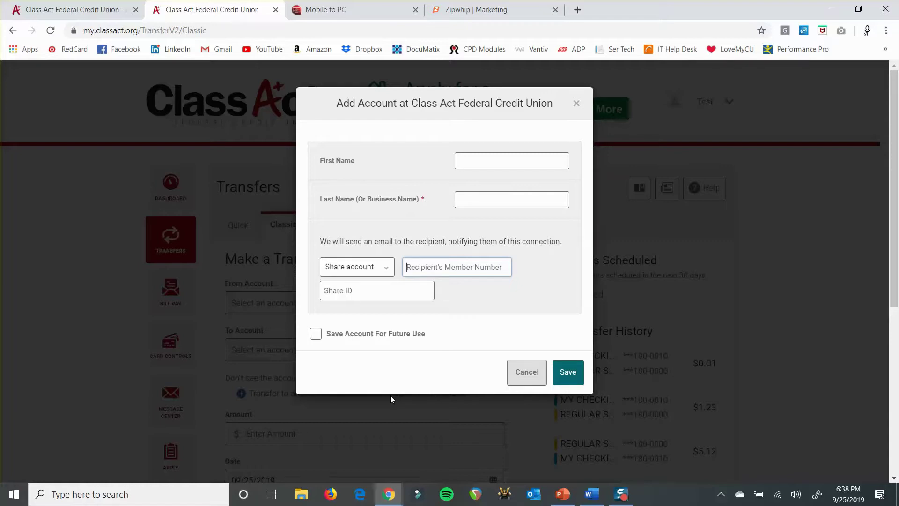
left_click(513, 370)
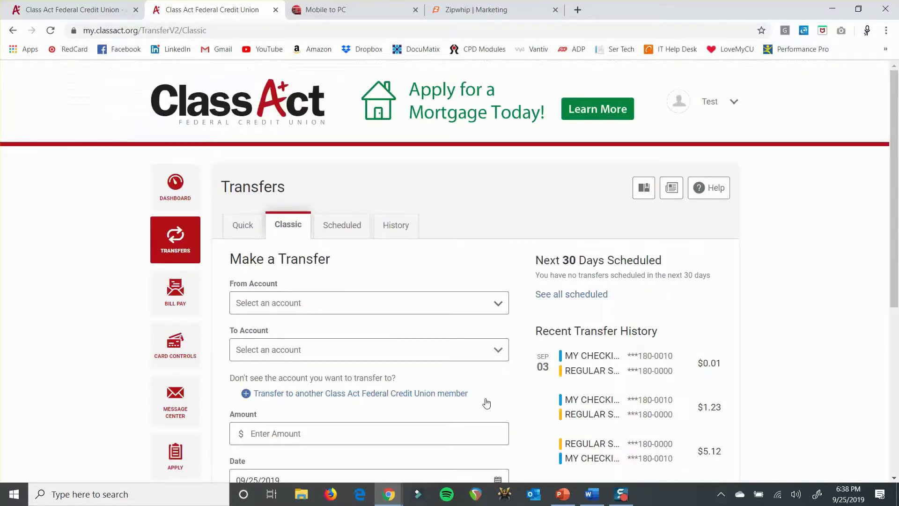
left_click(455, 394)
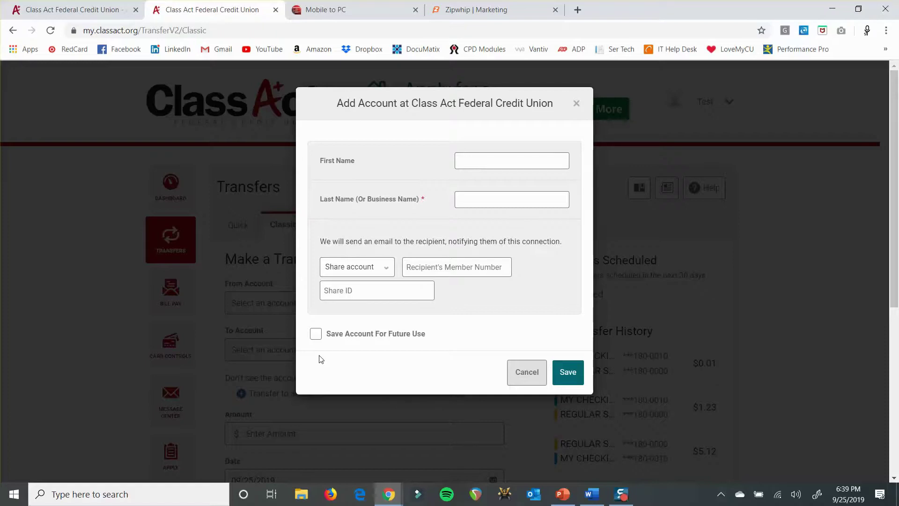
left_click(536, 372)
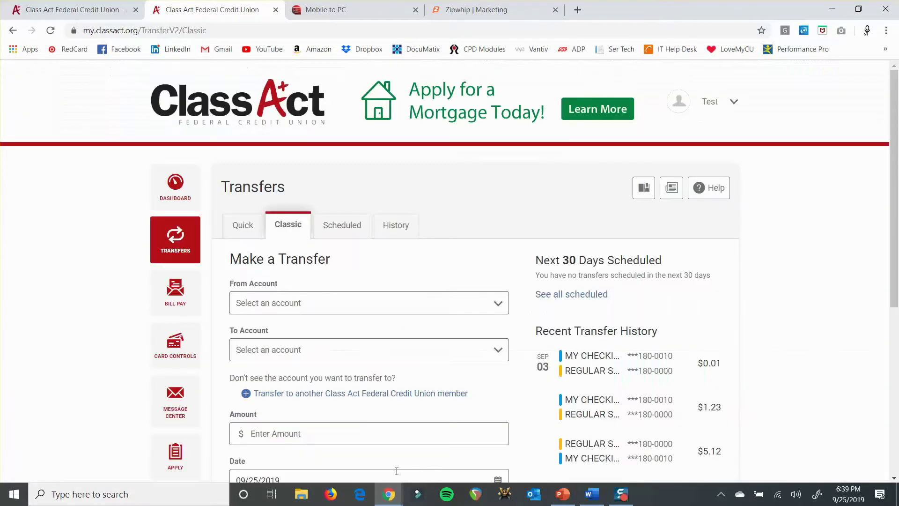
Open the scheduled transfers and examine the calendars and the transfer list below them.
left_click(334, 229)
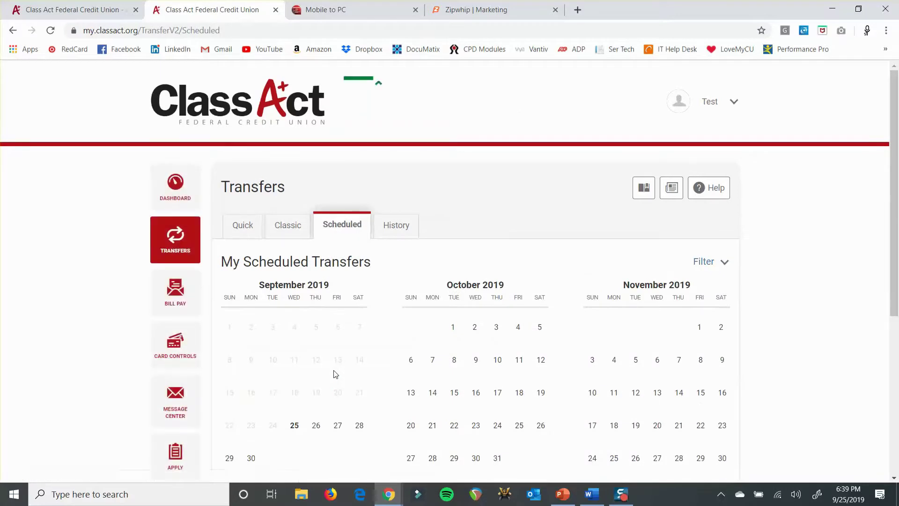
scroll(335, 374, "down", 2)
scroll(445, 290, "down", 1)
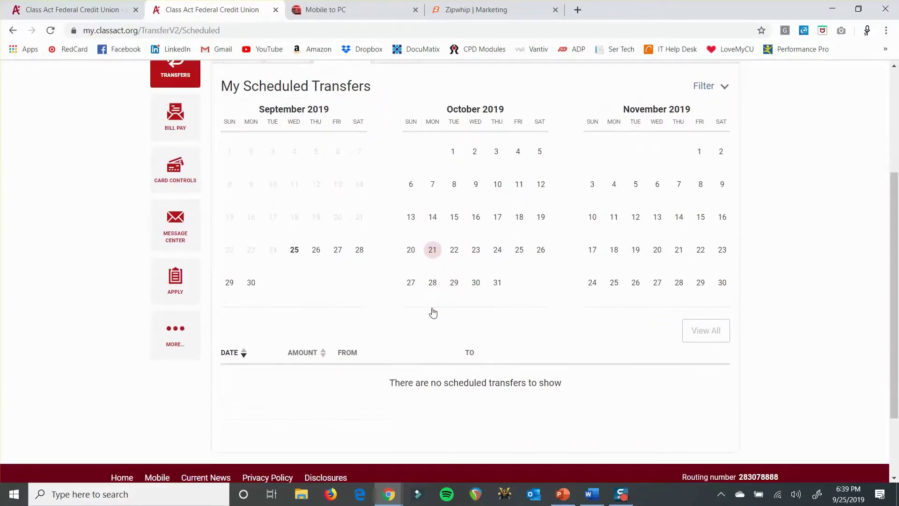
scroll(432, 311, "up", 2)
Open Bill Pay, look over the payee dashboard, and open the Add a Payee form.
left_click(185, 238)
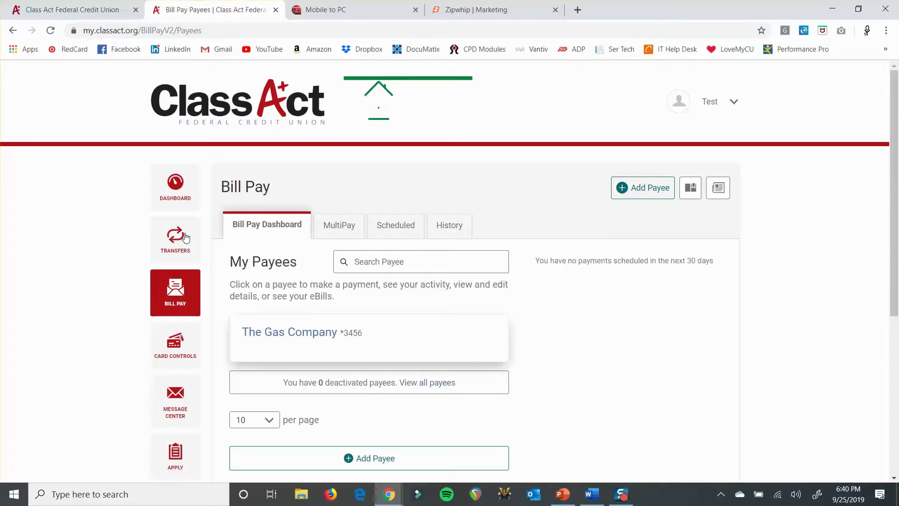
scroll(234, 190, "down", 4)
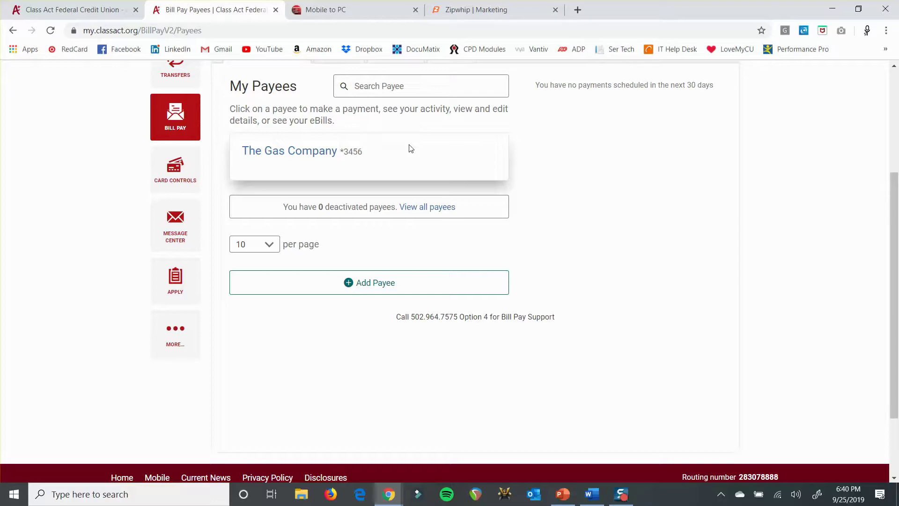
scroll(410, 179, "down", 1)
scroll(576, 171, "up", 5)
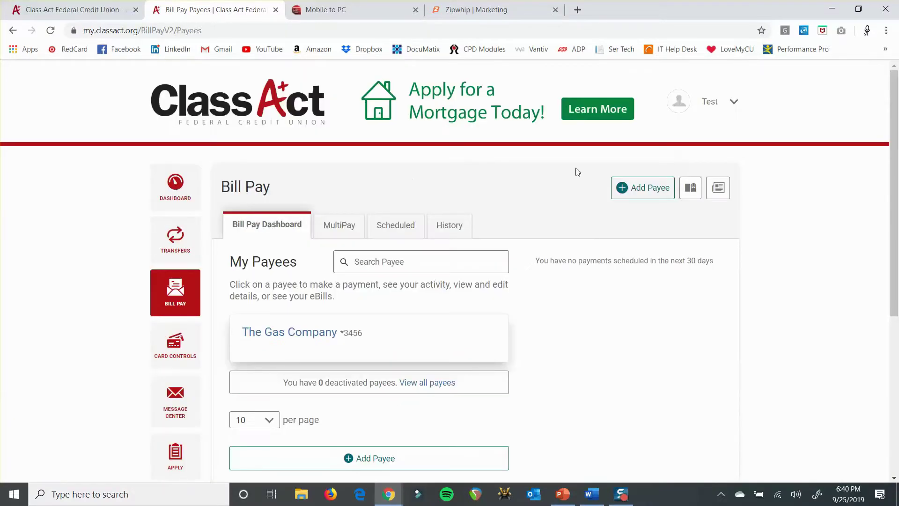
scroll(495, 279, "down", 1)
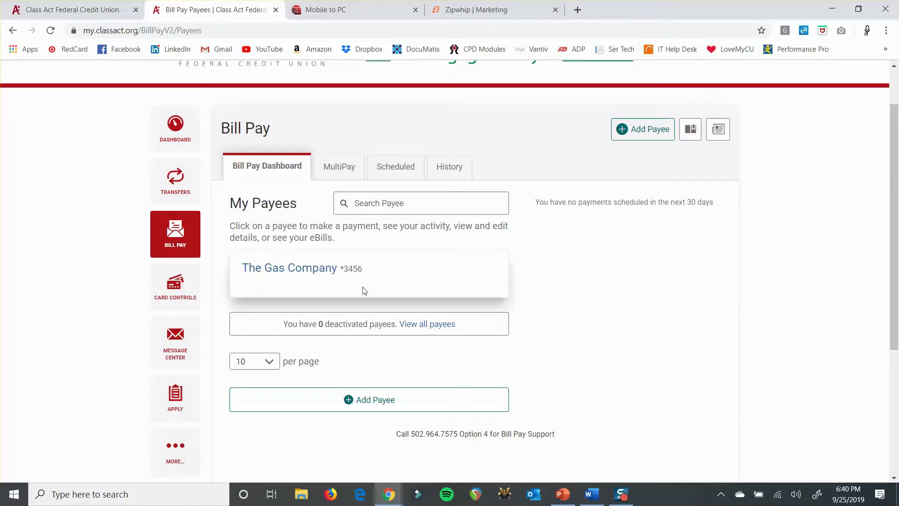
left_click(643, 130)
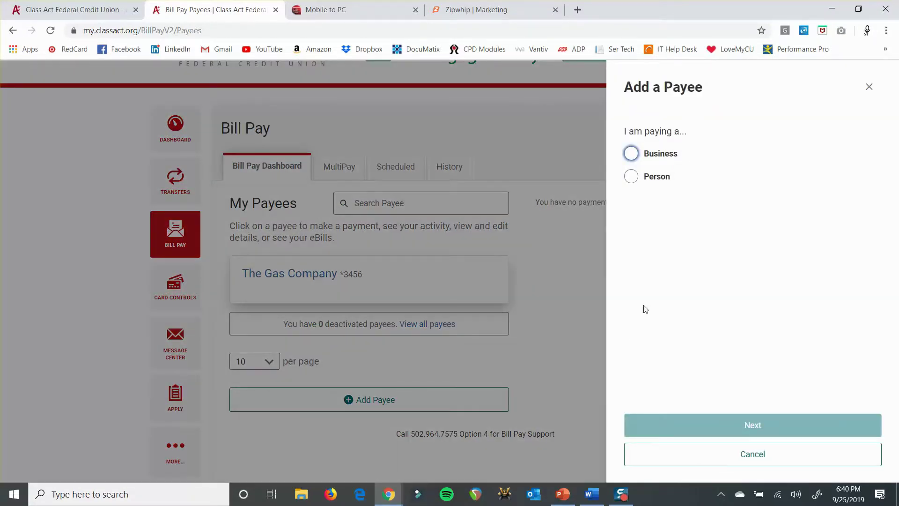
Start adding a Business payee, inspect the business name field without filling it in, and choose MY CHECKING as the default funding account.
left_click(629, 157)
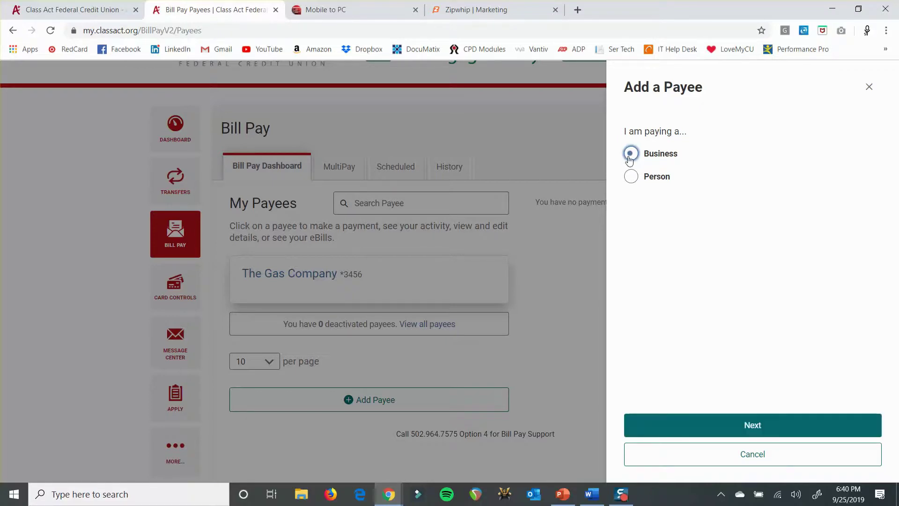
left_click(746, 426)
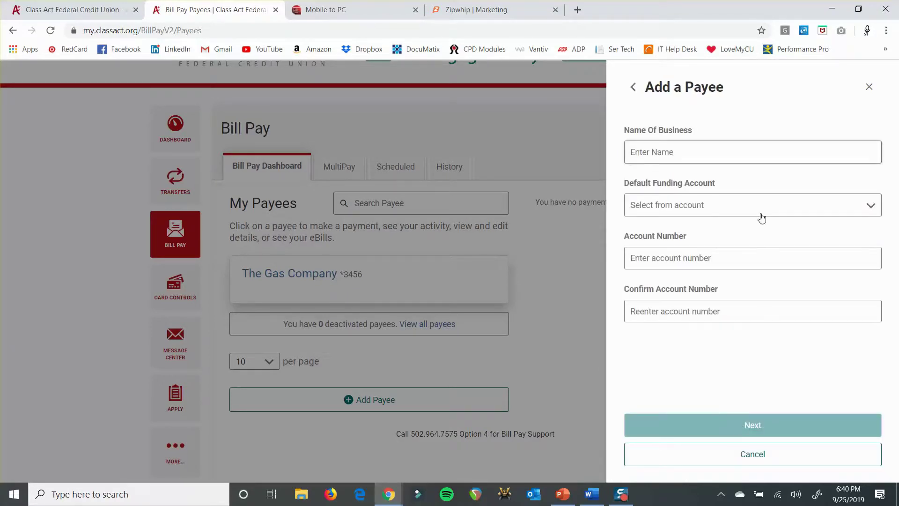
left_click(802, 154)
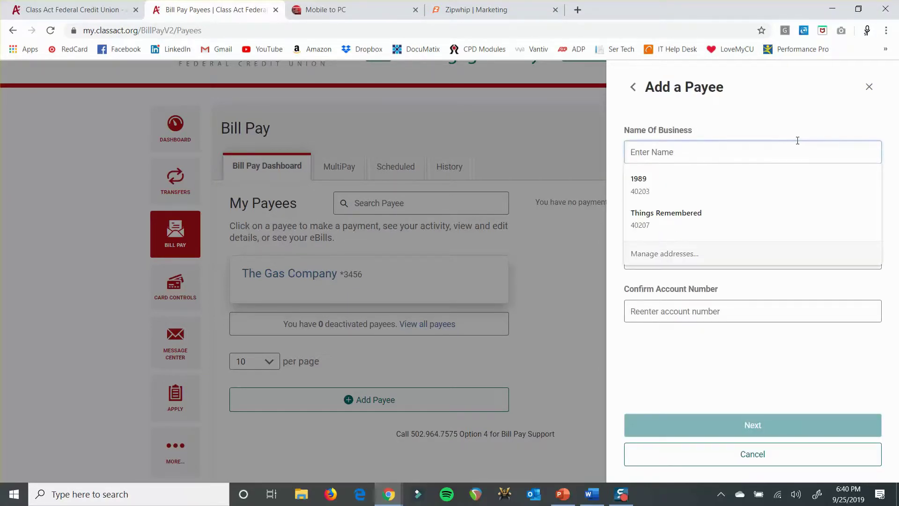
left_click(797, 132)
left_click(778, 206)
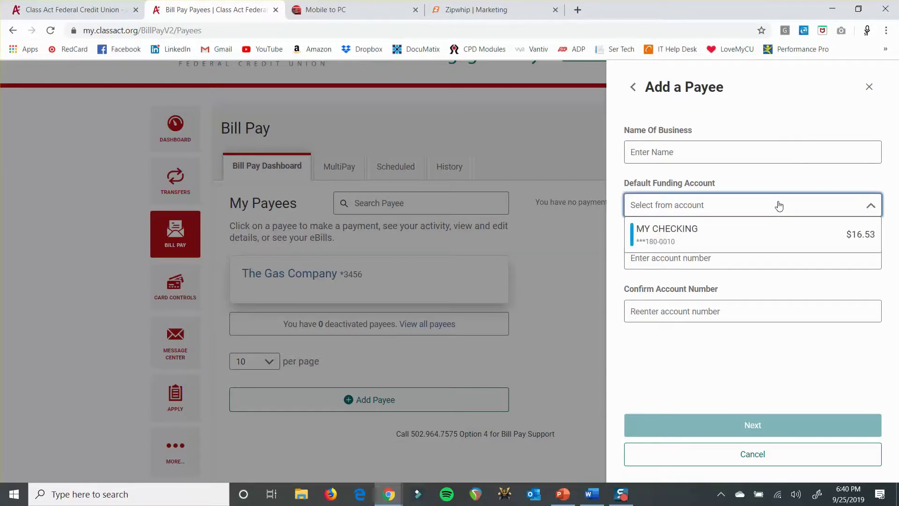
left_click(779, 237)
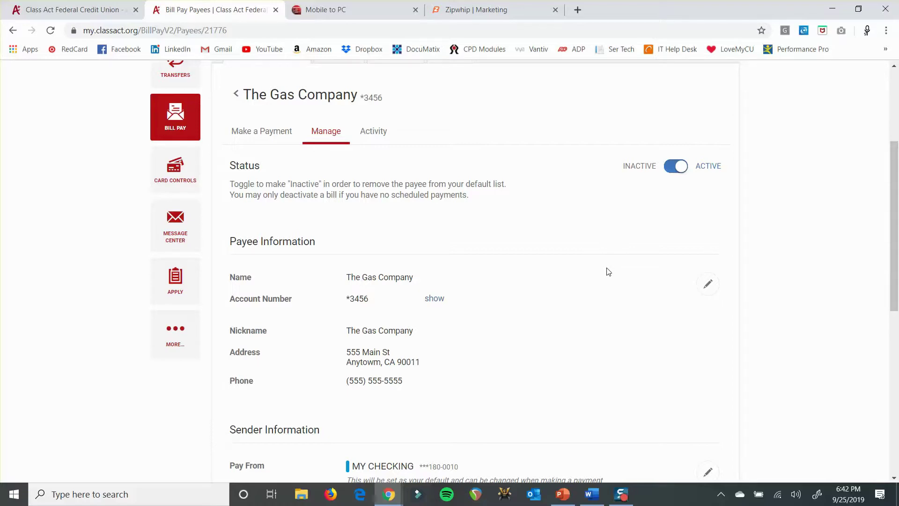
View the Card Controls page, then open the Message Center and start composing a new message.
left_click(186, 169)
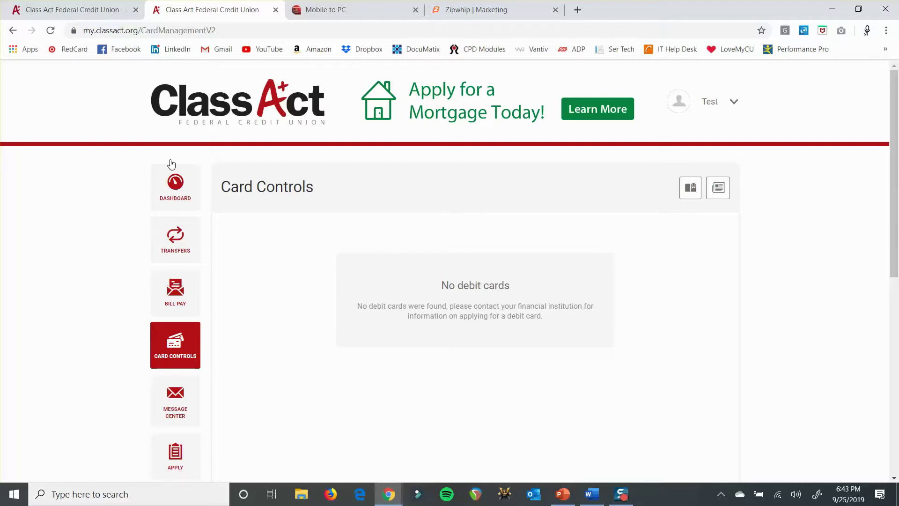
left_click(176, 401)
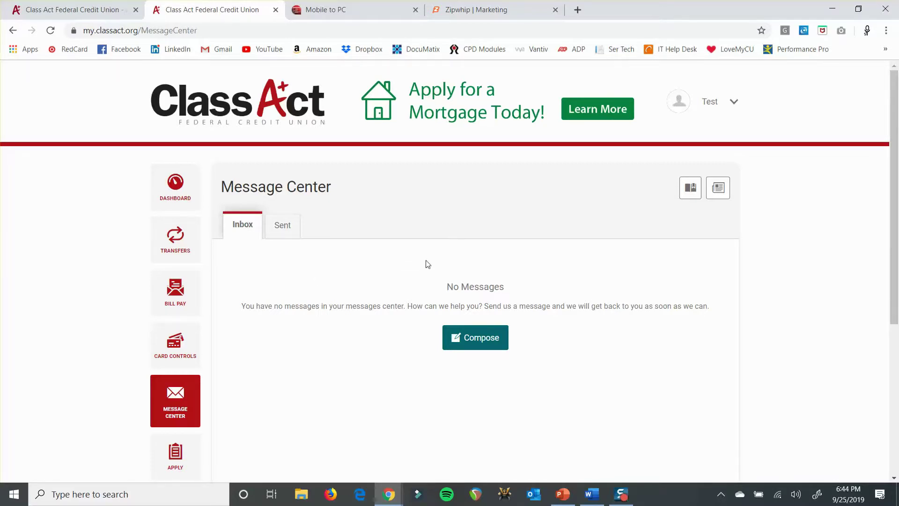
left_click(471, 344)
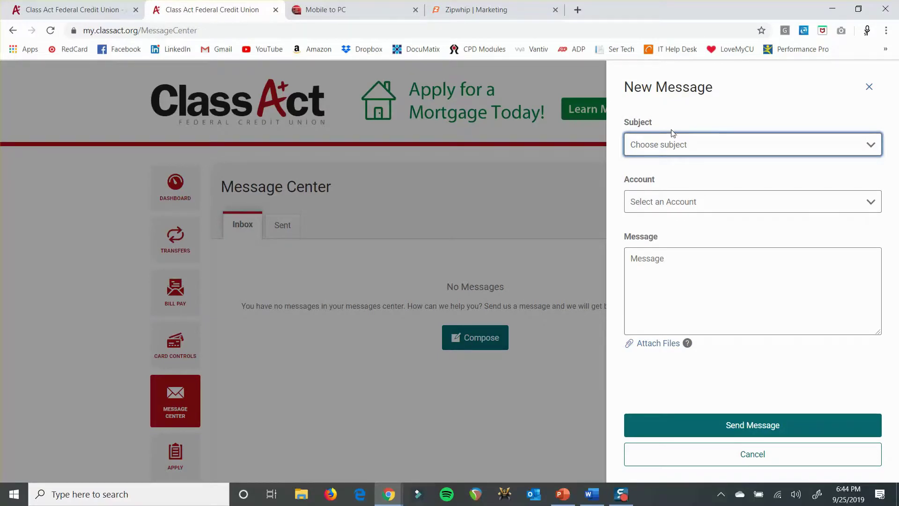
Look through the available subjects for the new message and set the subject to Loan Transactions.
left_click(678, 143)
scroll(714, 192, "down", 3)
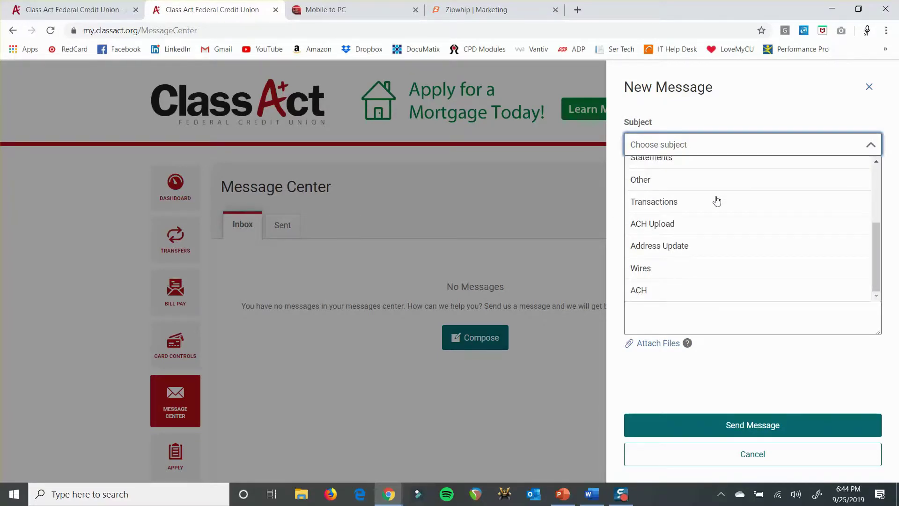
scroll(716, 200, "up", 3)
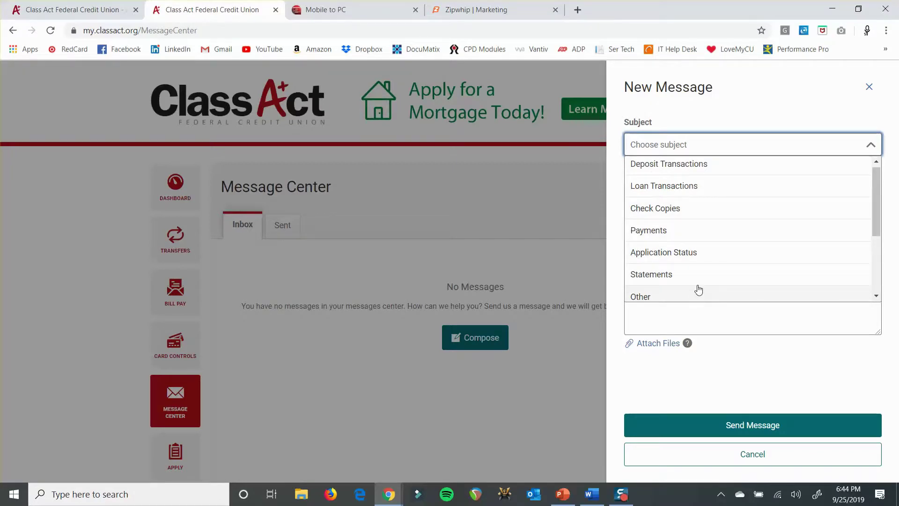
scroll(700, 289, "down", 3)
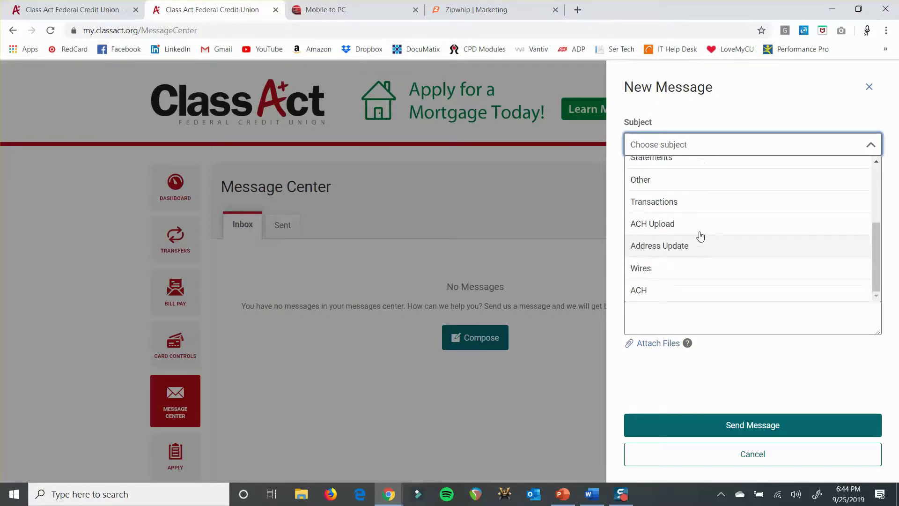
left_click(707, 200)
left_click(738, 148)
scroll(723, 194, "up", 2)
left_click(723, 200)
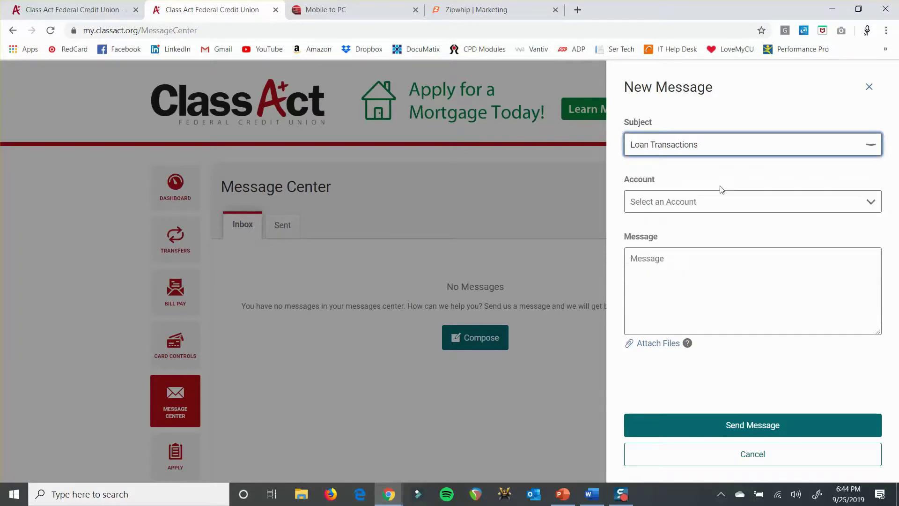
Change the message subject to Check Copies to load its template text, then change the subject to Payments.
left_click(721, 148)
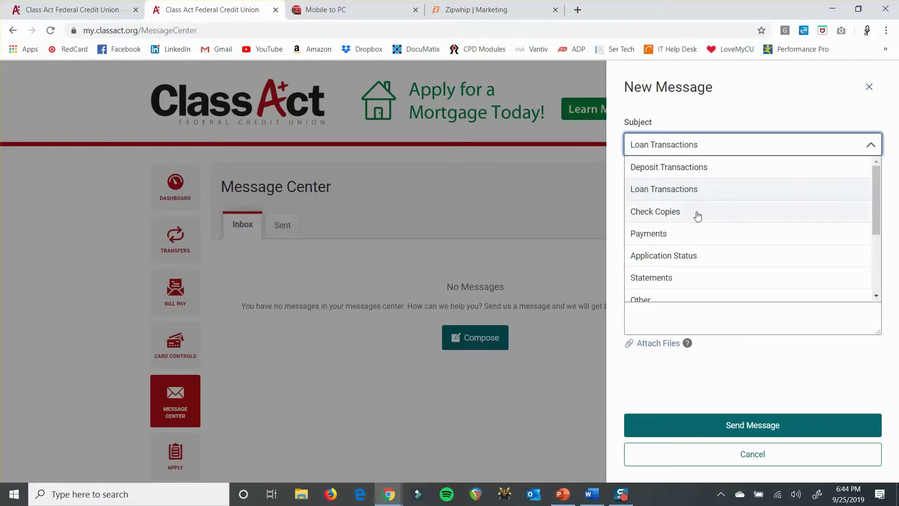
left_click(697, 213)
left_click(701, 148)
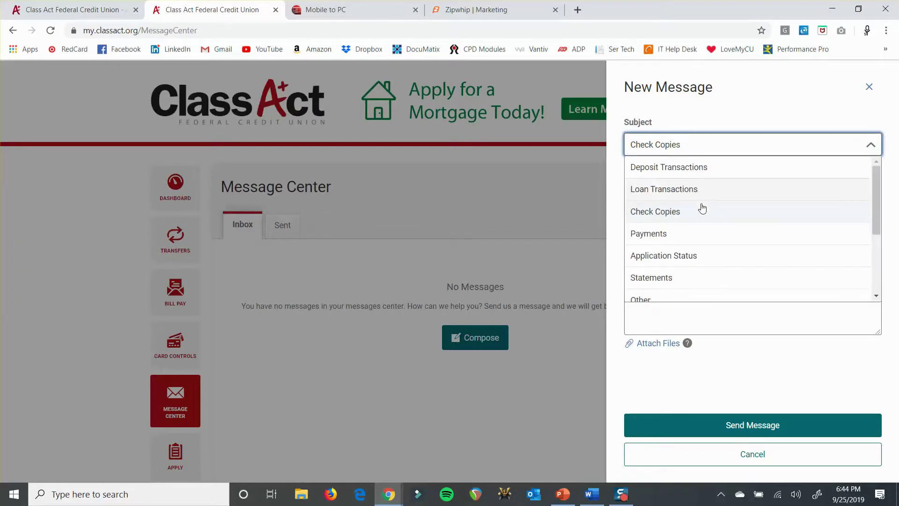
left_click(691, 235)
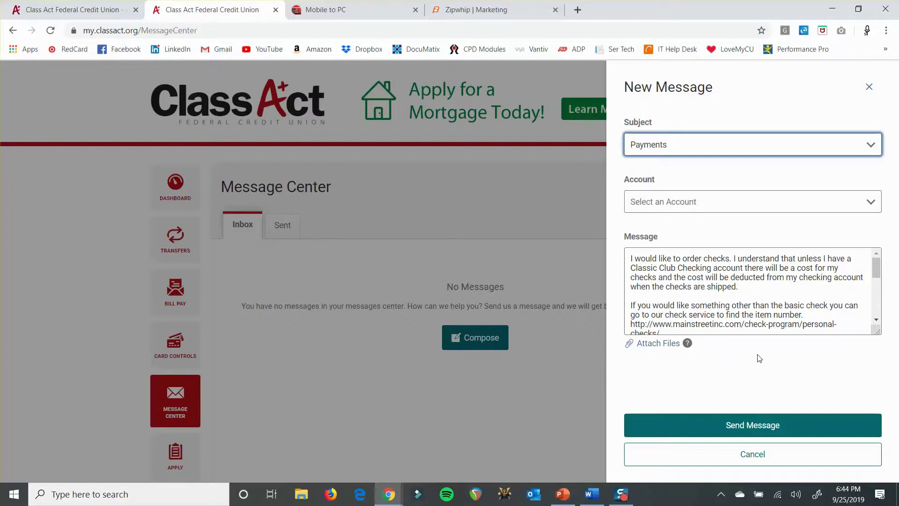
Replace the prefilled check-order text in the message body with sample text, then clear the body completely.
left_click(779, 309)
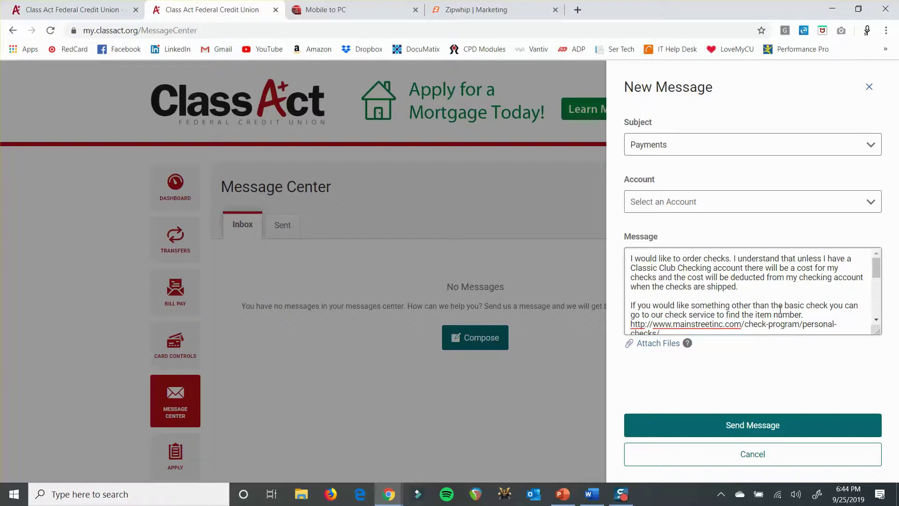
key("ctrl+a")
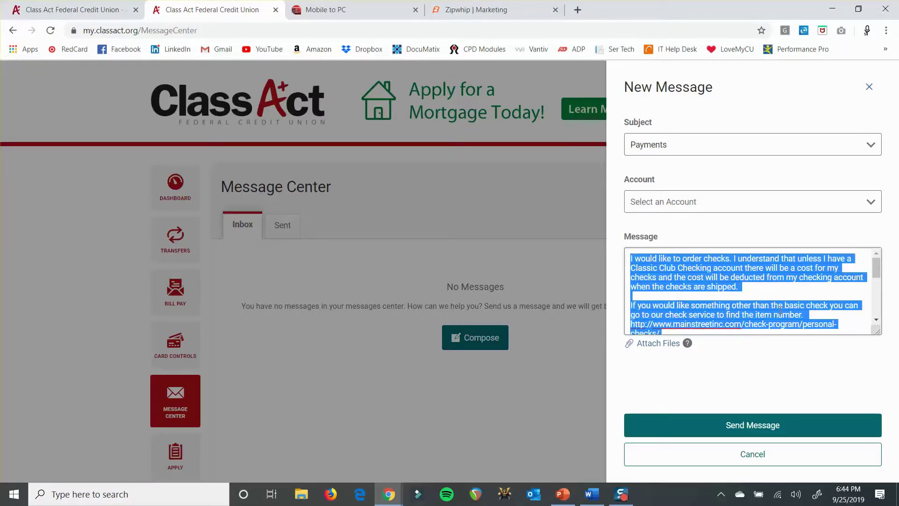
key("BackSpace")
type("Testni")
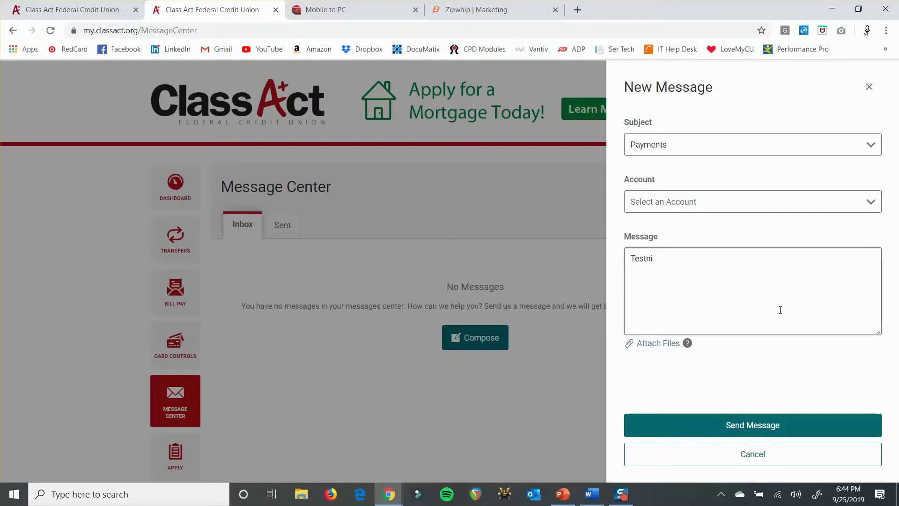
key("BackSpace")
key("BackSpace")
key("BackSpace")
key("BackSpace")
key("BackSpace")
key("BackSpace")
Review the account choices and the file attachment option for the message, then close it without sending.
left_click(872, 201)
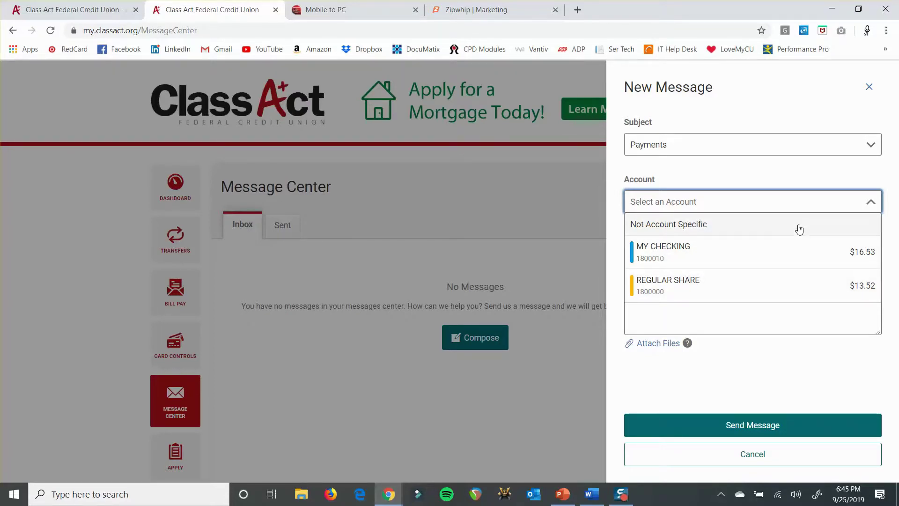
left_click(802, 160)
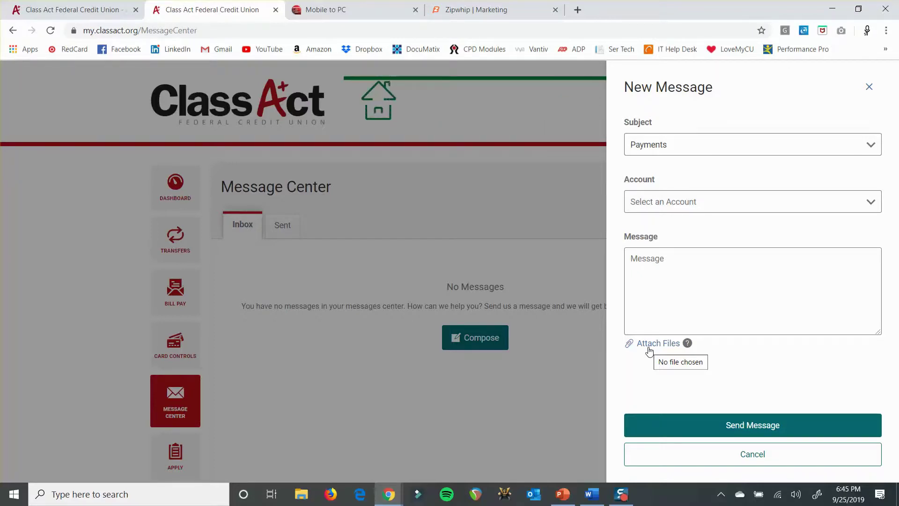
left_click(870, 88)
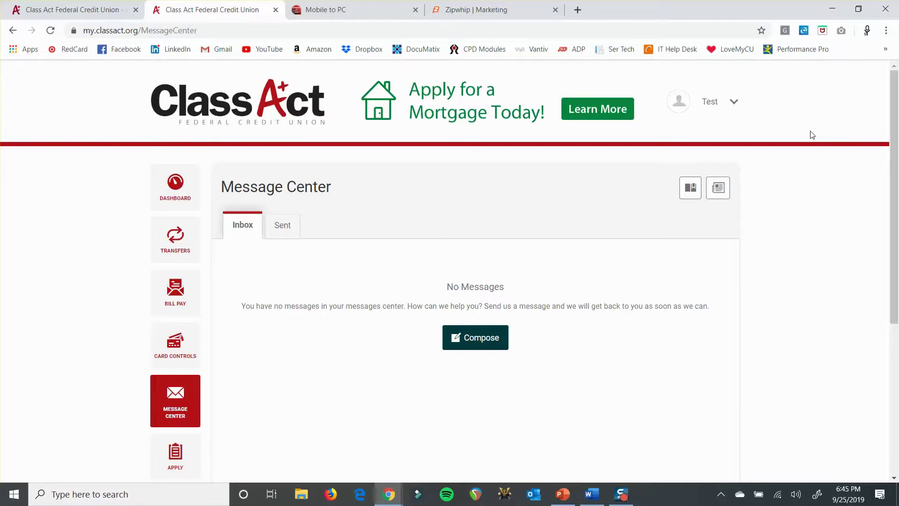
Open the Apply section and look over the Loan and Account Application page.
scroll(812, 134, "down", 1)
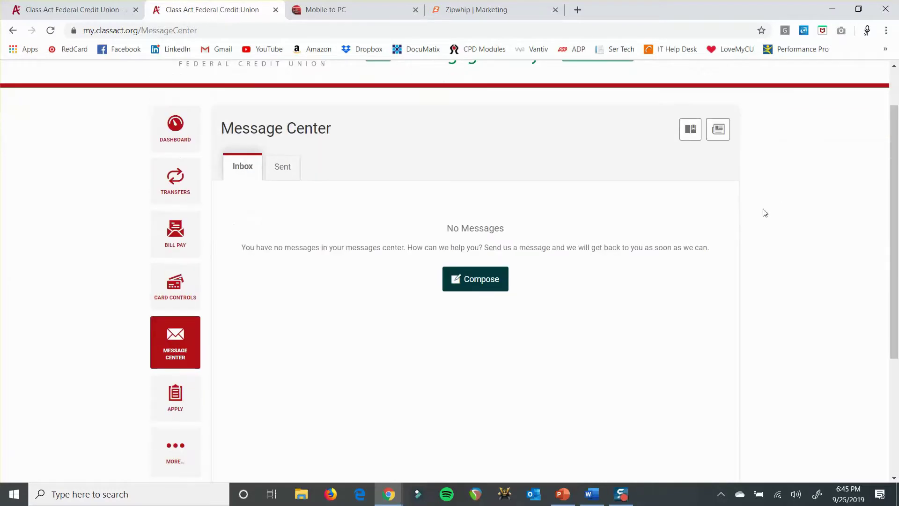
left_click(171, 404)
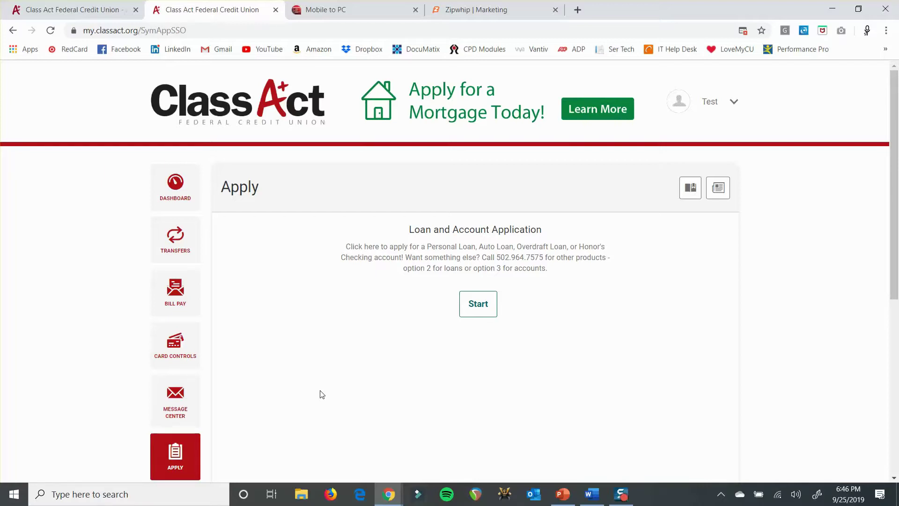
scroll(328, 384, "down", 2)
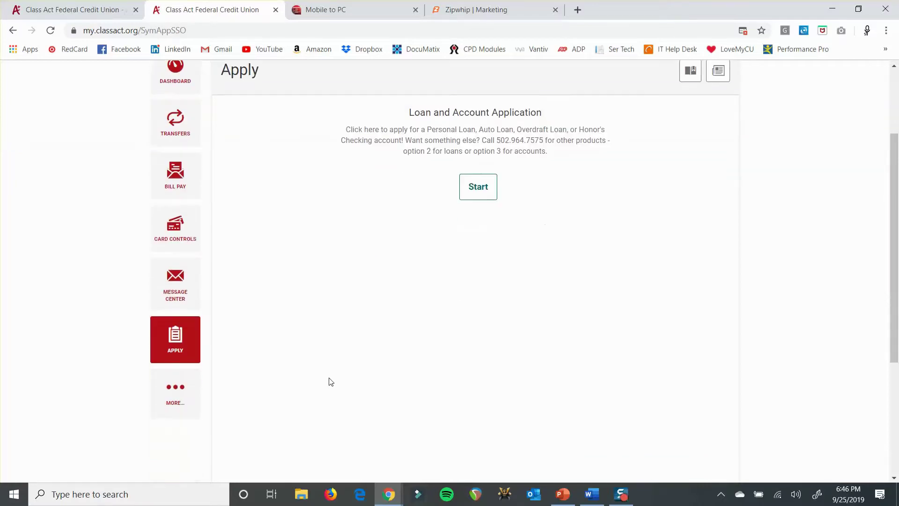
Open the Budgets feature and examine the Sample Budget summary with its alerts, budgeted accounts and total progress.
left_click(191, 389)
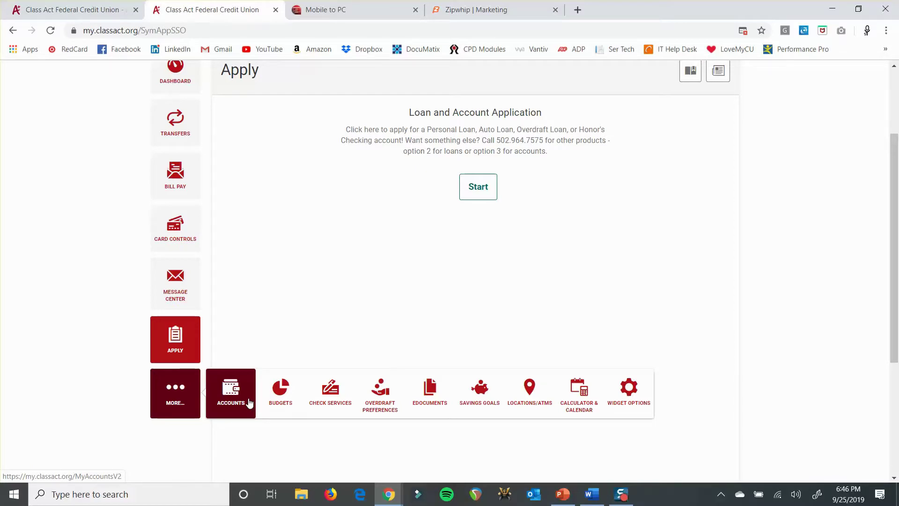
left_click(280, 389)
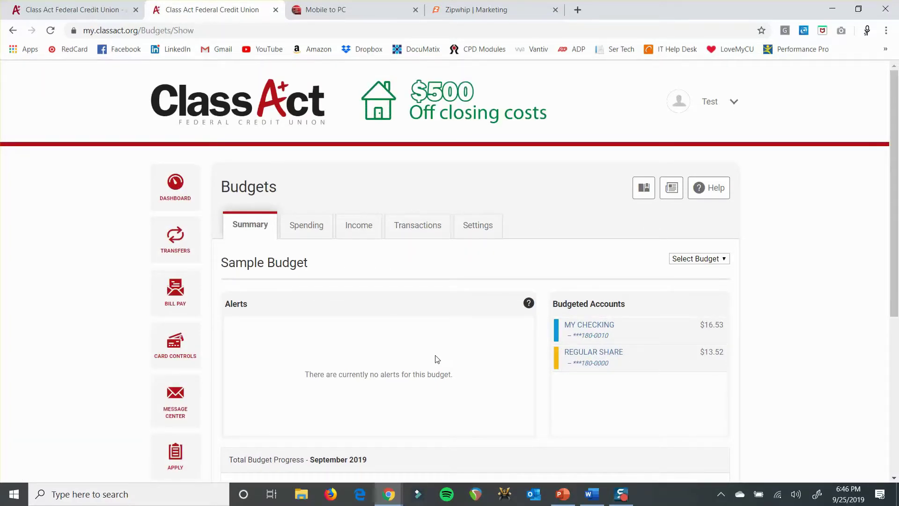
scroll(434, 359, "down", 3)
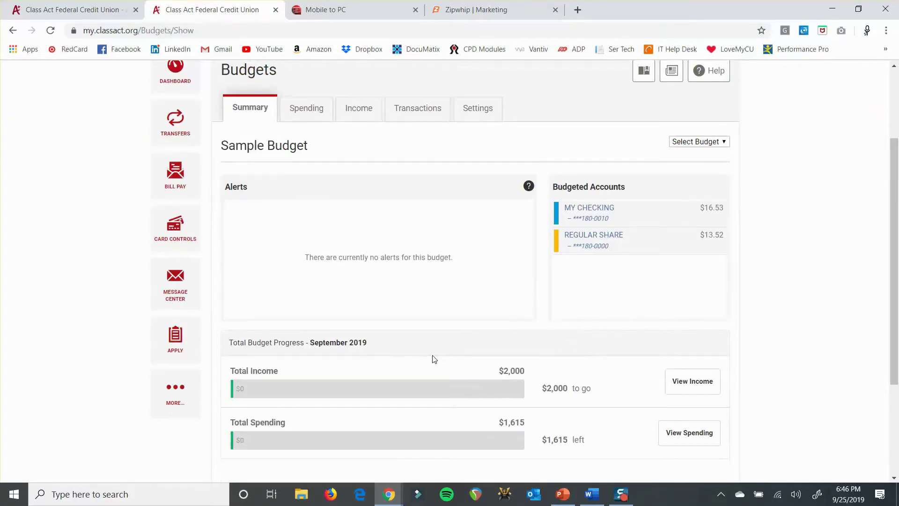
scroll(434, 359, "up", 2)
Open the Sample Budget settings, review its accounts and categories, and add an empty category row to the expenses.
left_click(470, 172)
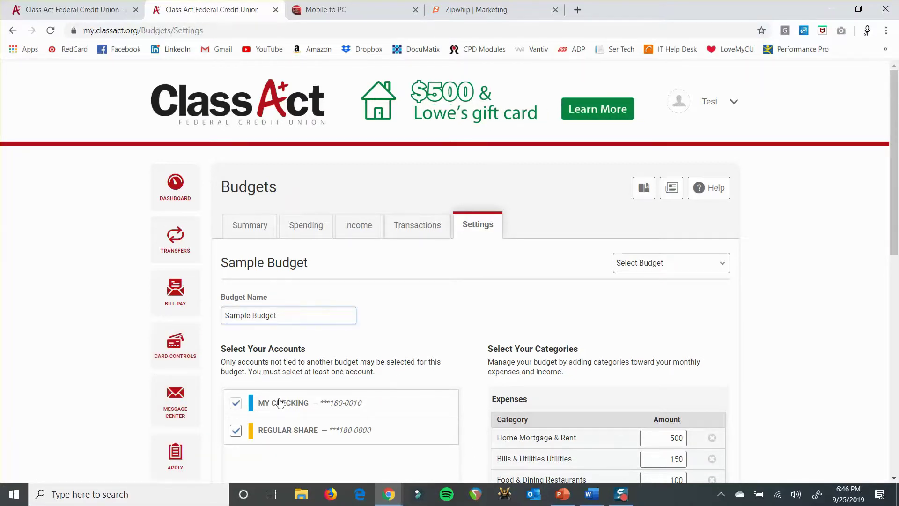
scroll(280, 402, "down", 1)
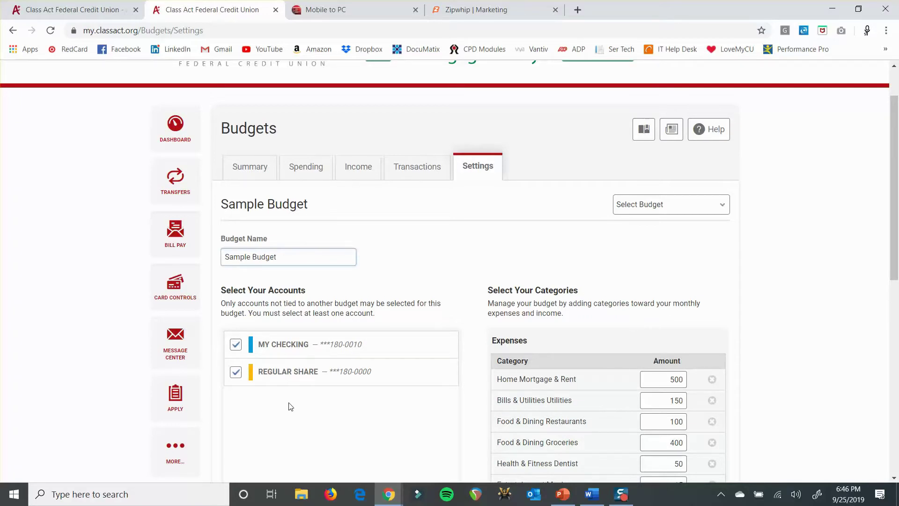
scroll(290, 406, "down", 4)
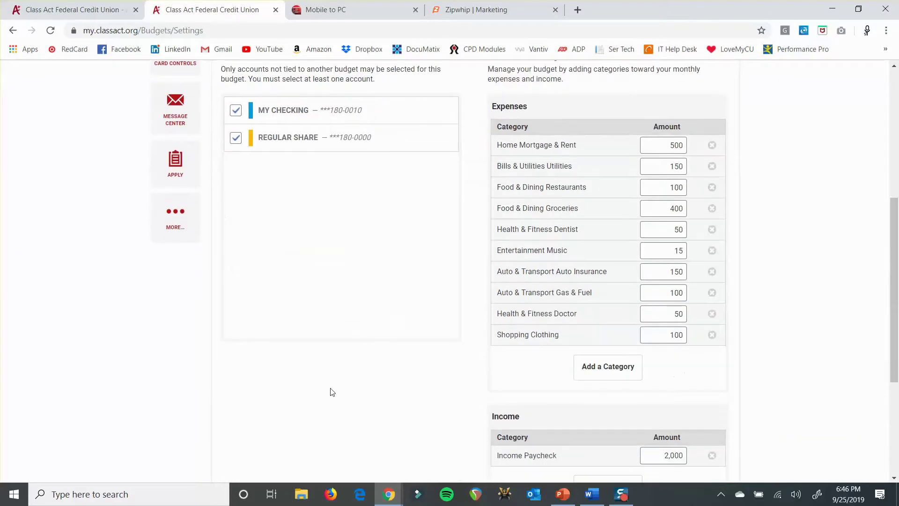
left_click(614, 362)
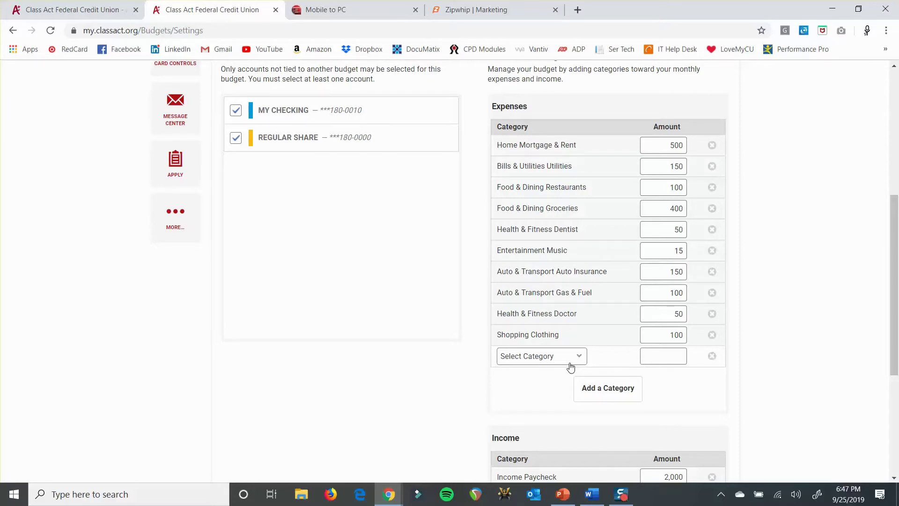
scroll(570, 367, "up", 5)
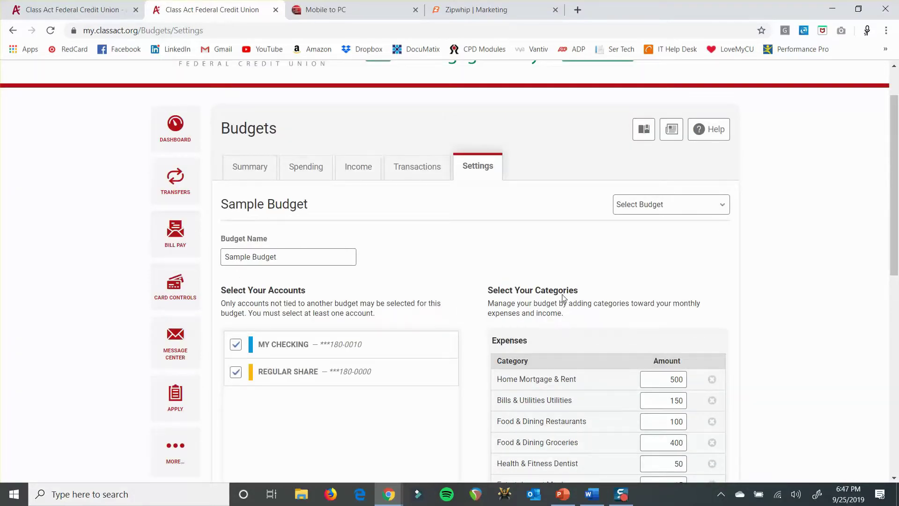
scroll(516, 289, "down", 3)
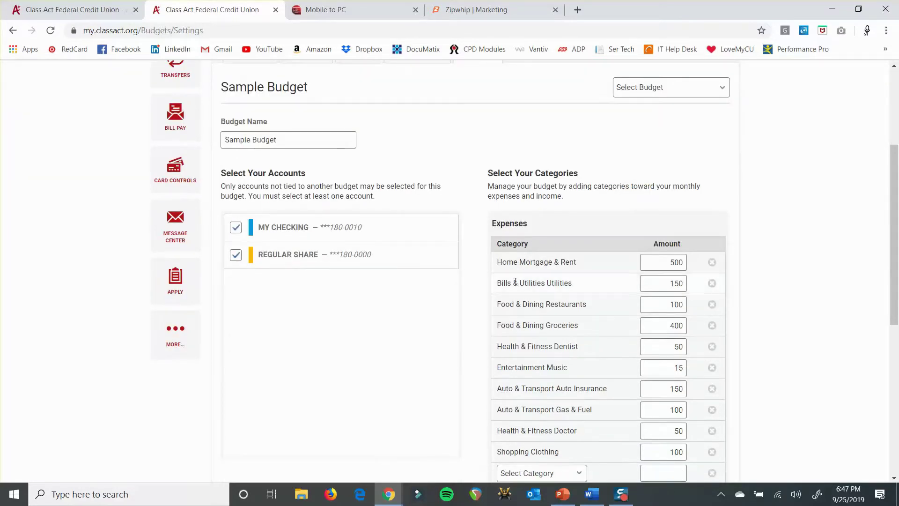
Open Check Services to view the stop payment requests.
left_click(175, 334)
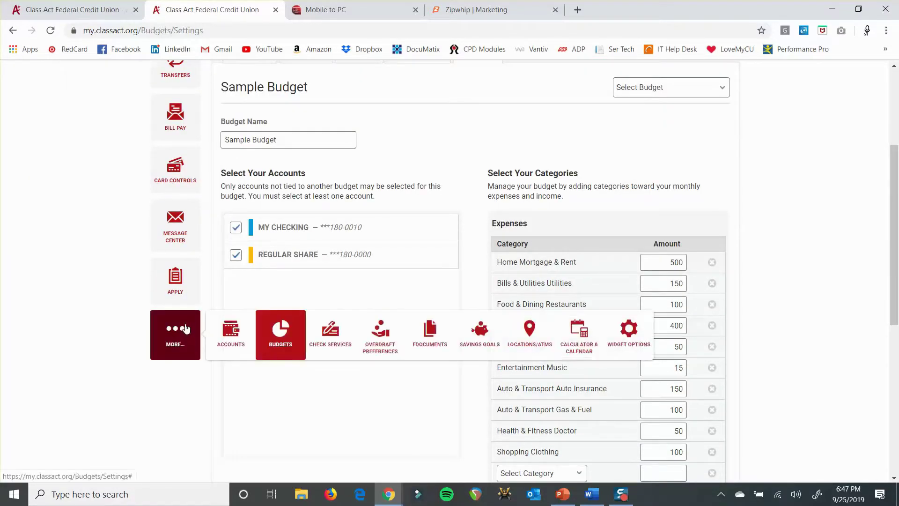
left_click(330, 330)
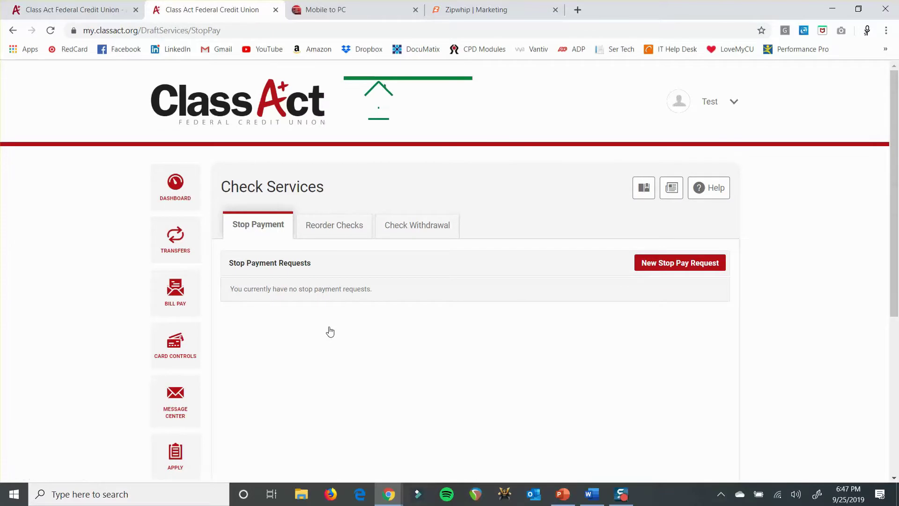
Start a new stop payment request for MY CHECKING and enable a range of check numbers.
left_click(668, 268)
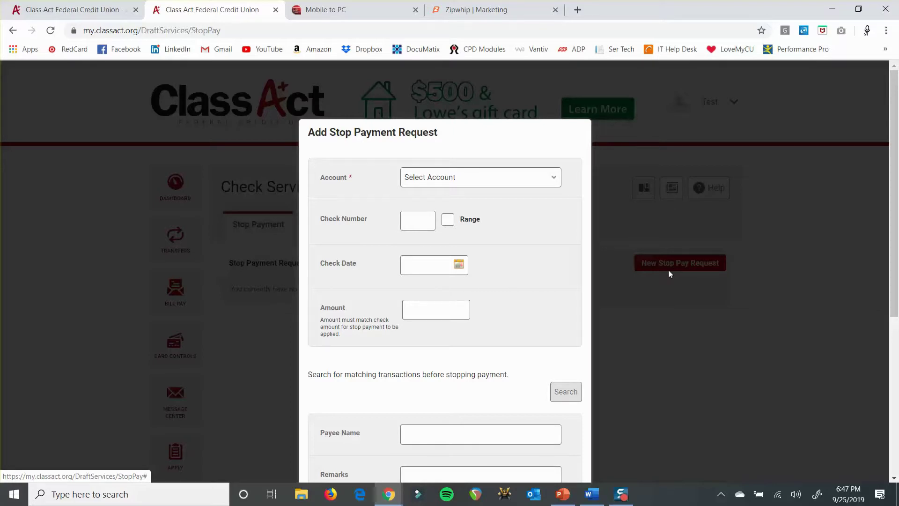
left_click(478, 178)
left_click(471, 200)
left_click(428, 219)
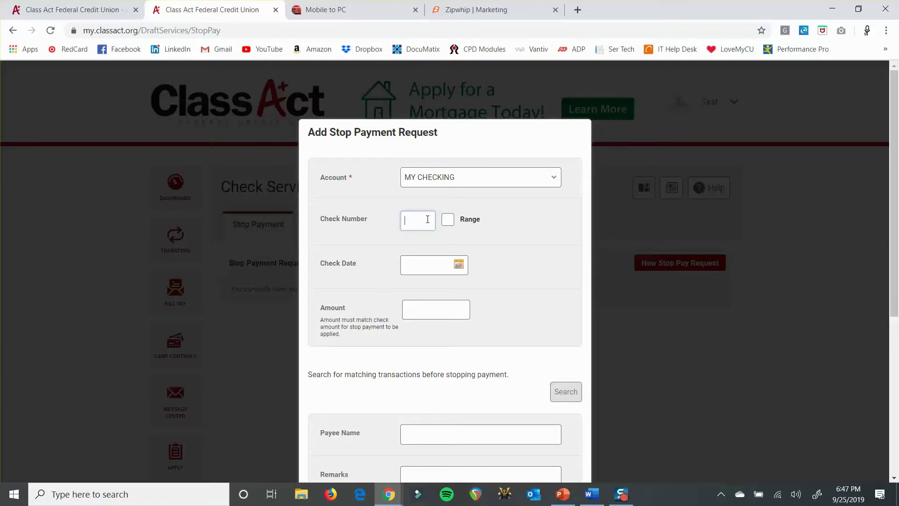
left_click(447, 219)
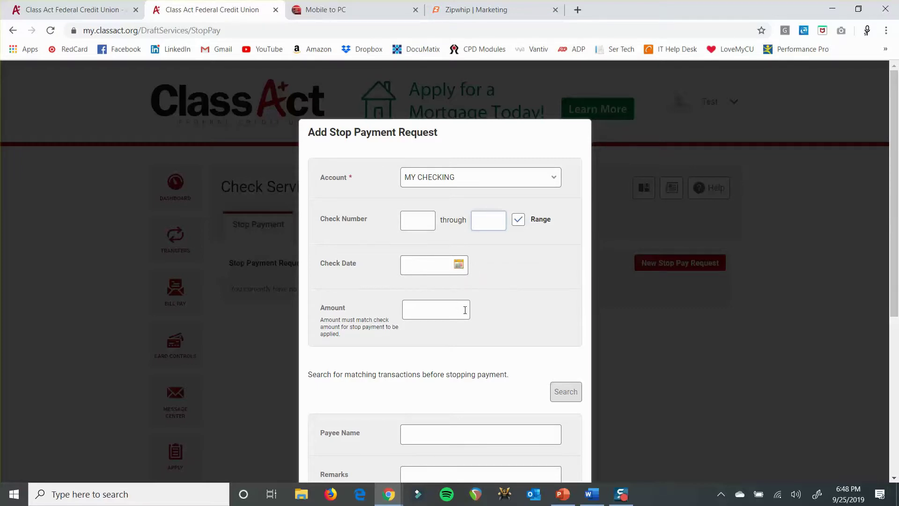
Look over the remaining stop payment request fields and the agreement, and cancel the request.
scroll(465, 309, "down", 3)
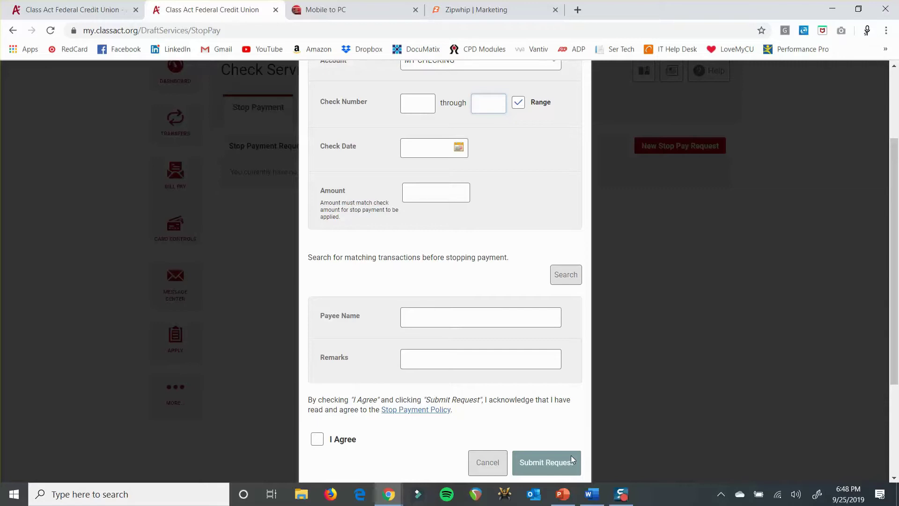
scroll(593, 447, "up", 3)
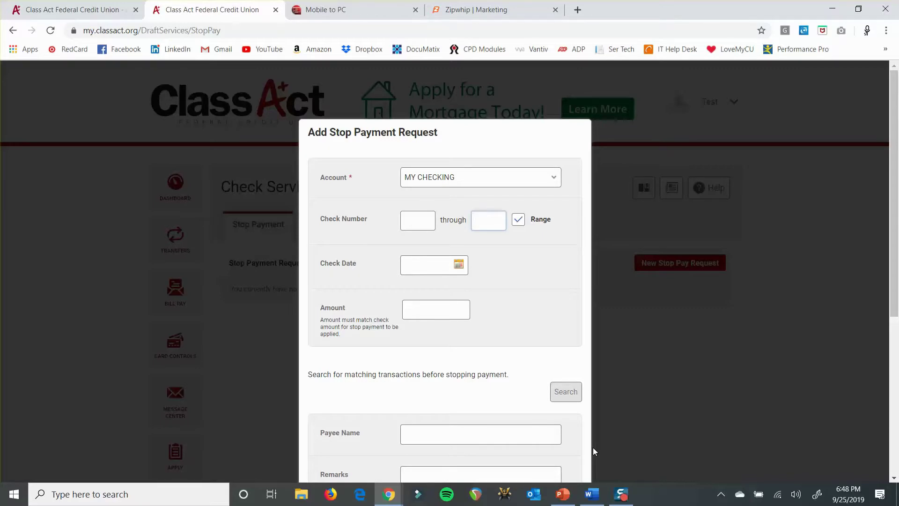
scroll(597, 444, "down", 4)
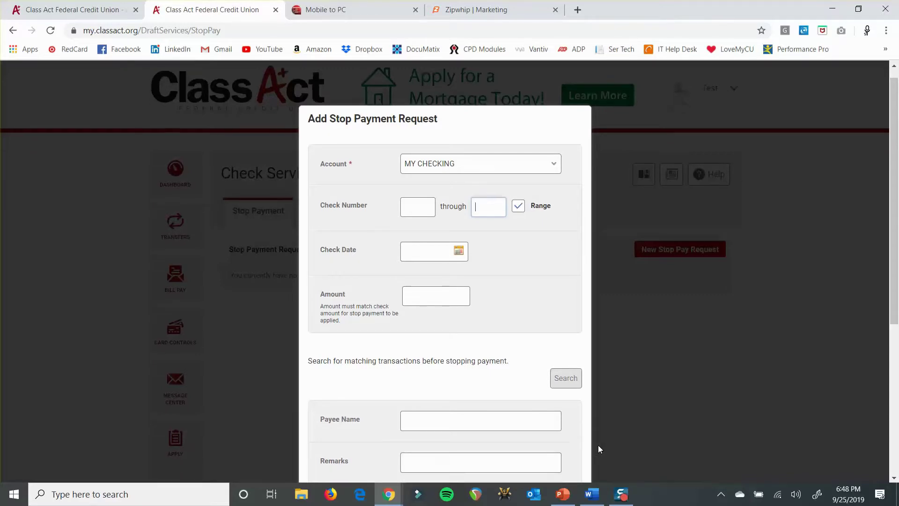
left_click(487, 404)
scroll(528, 411, "up", 3)
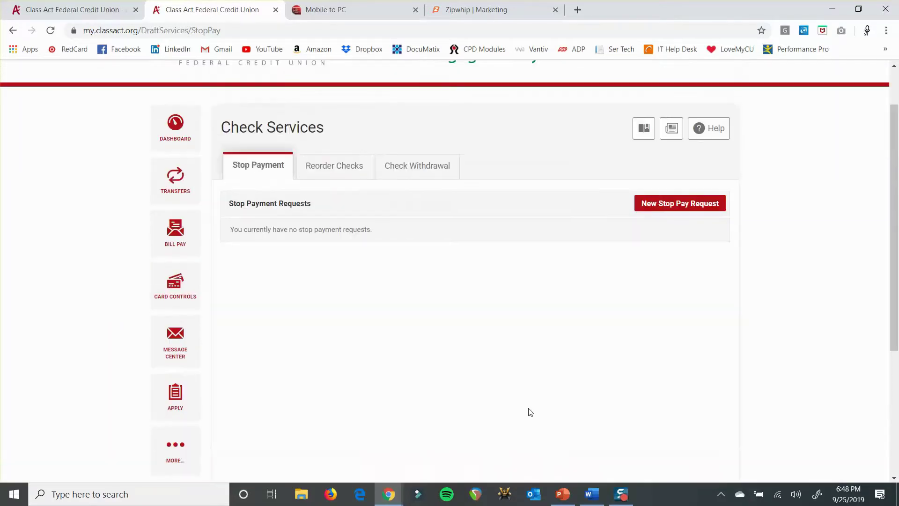
View the Reorder Checks page, and look over the Check Withdrawal form with its available source accounts.
left_click(323, 162)
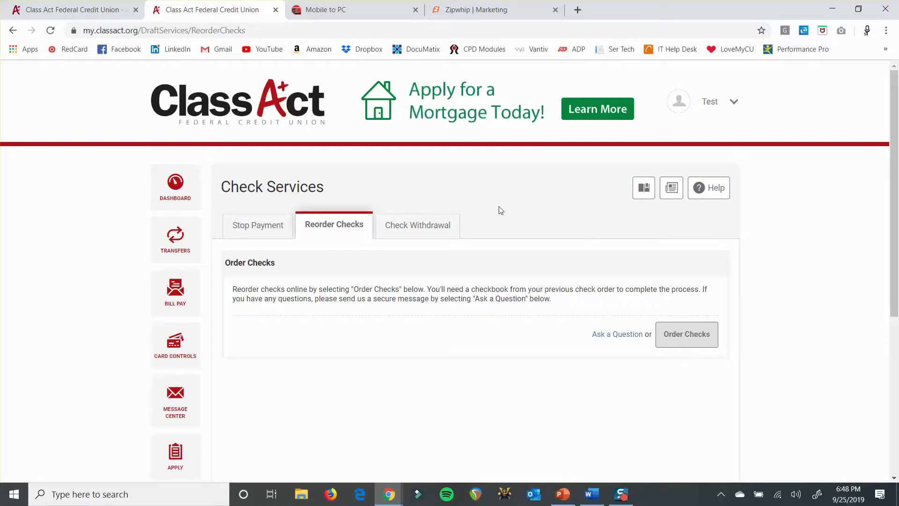
left_click(396, 224)
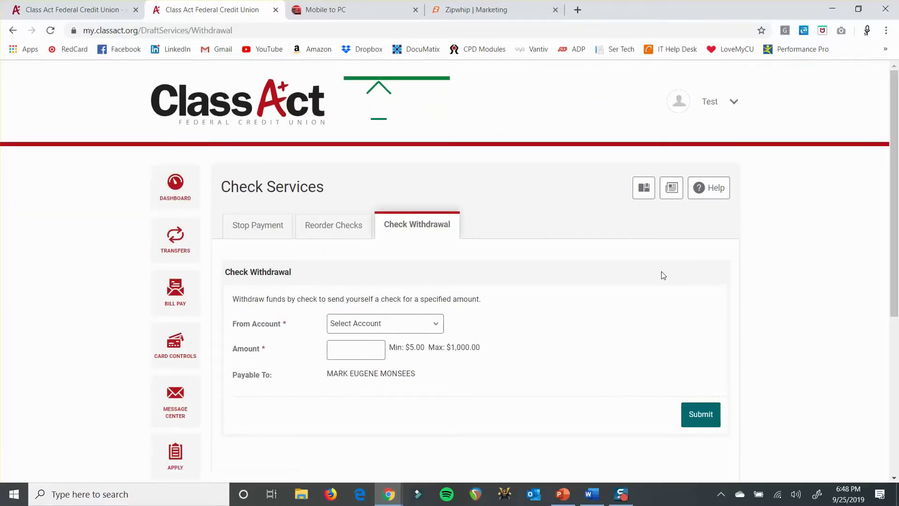
left_click(405, 333)
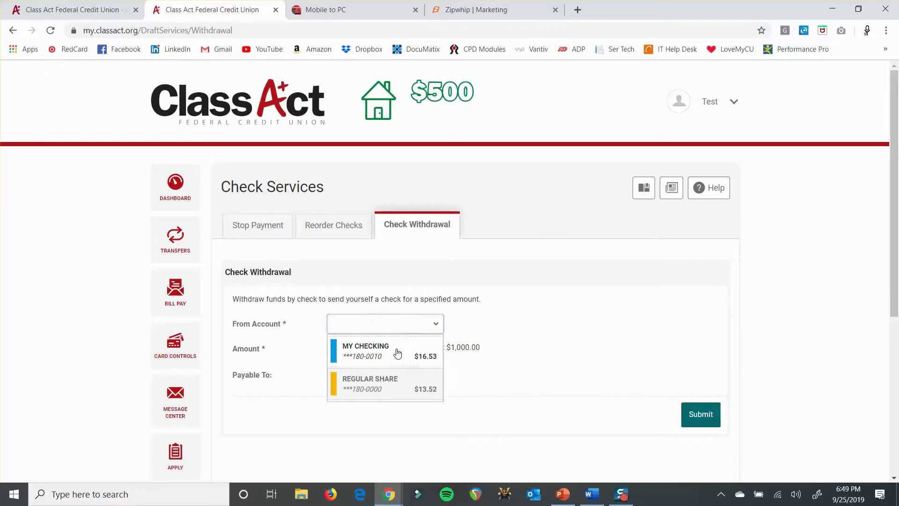
left_click(504, 321)
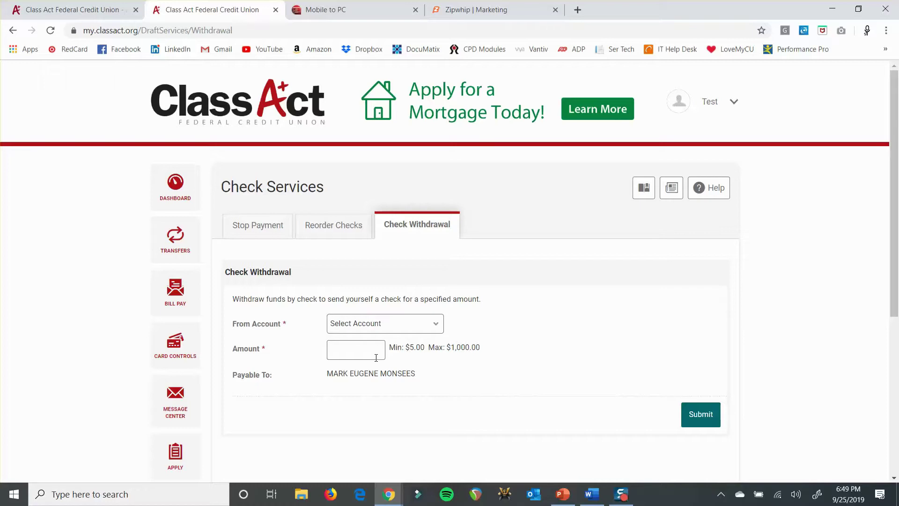
scroll(355, 329, "down", 1)
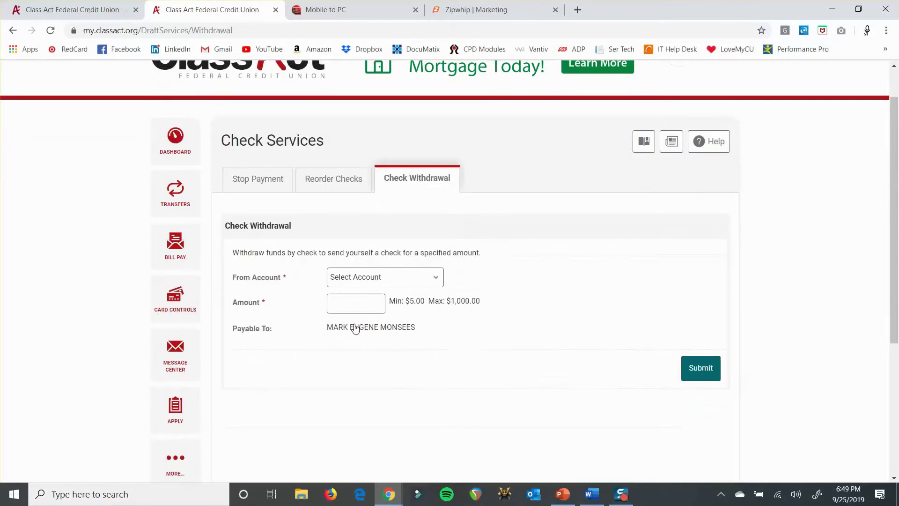
Open Overdraft Preferences and review the fees, the opt-in and opt-out choices for MY CHECKING, and the agreement text.
left_click(175, 450)
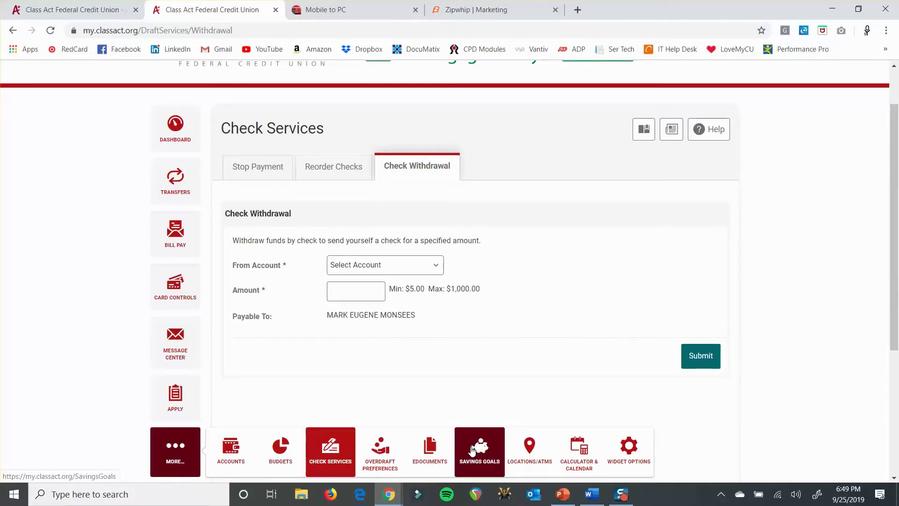
left_click(359, 458)
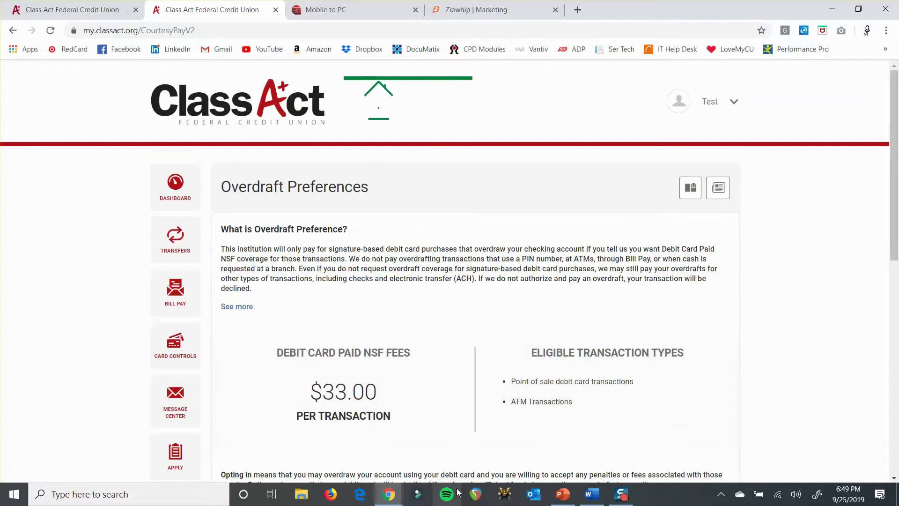
scroll(487, 433, "down", 3)
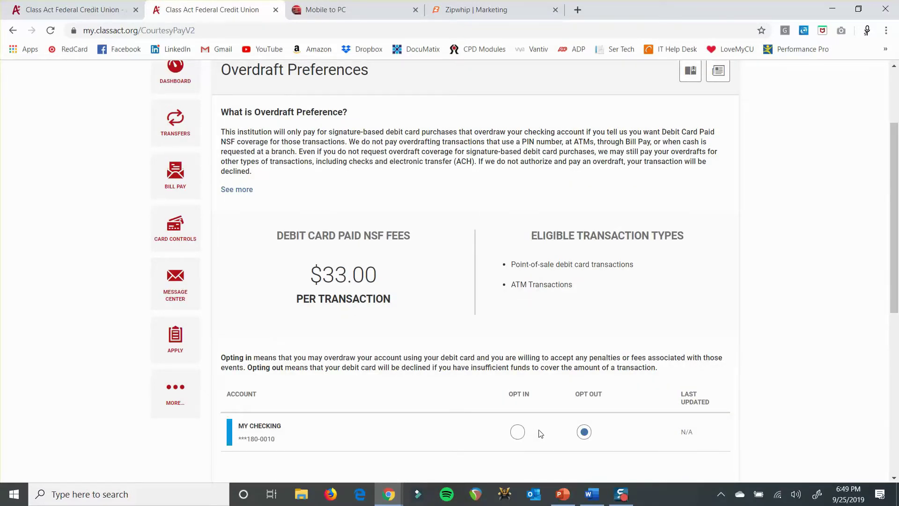
scroll(541, 433, "down", 5)
scroll(805, 349, "down", 4)
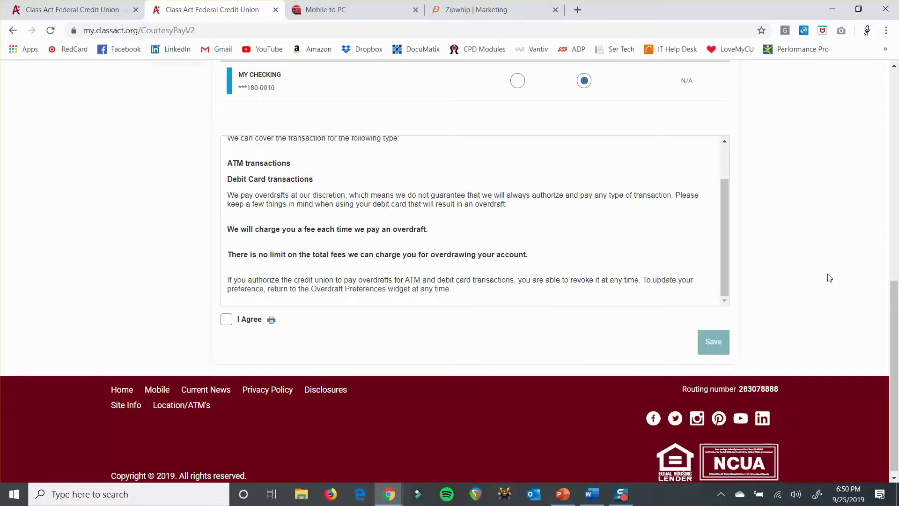
scroll(829, 278, "up", 6)
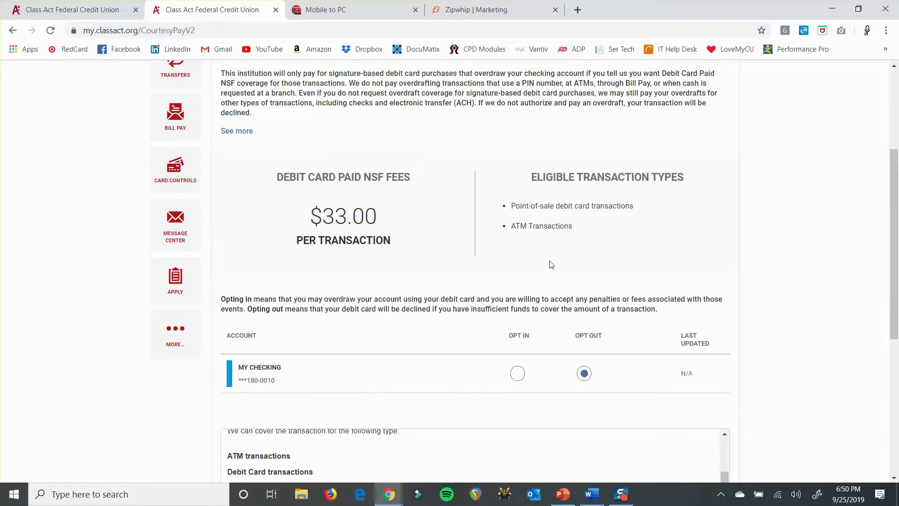
Open Savings Goals and view the goals area of the REGULAR SHARE account.
left_click(175, 335)
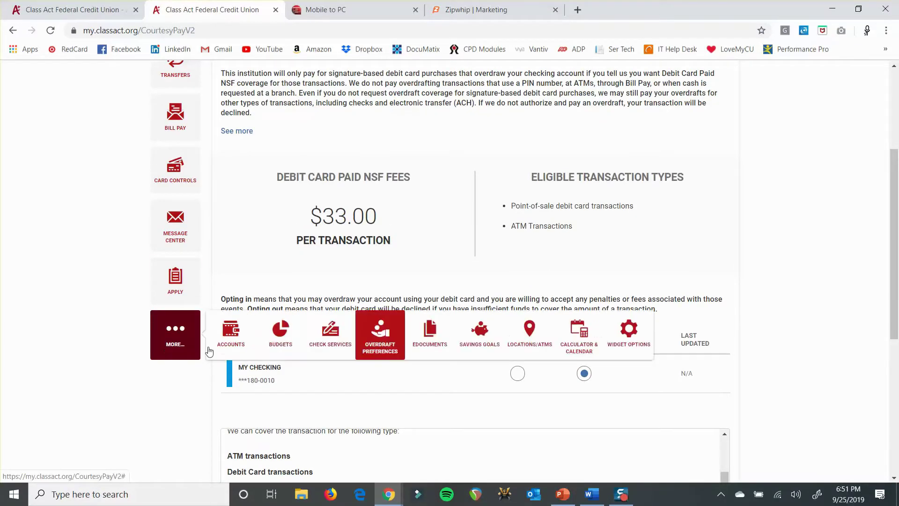
left_click(480, 347)
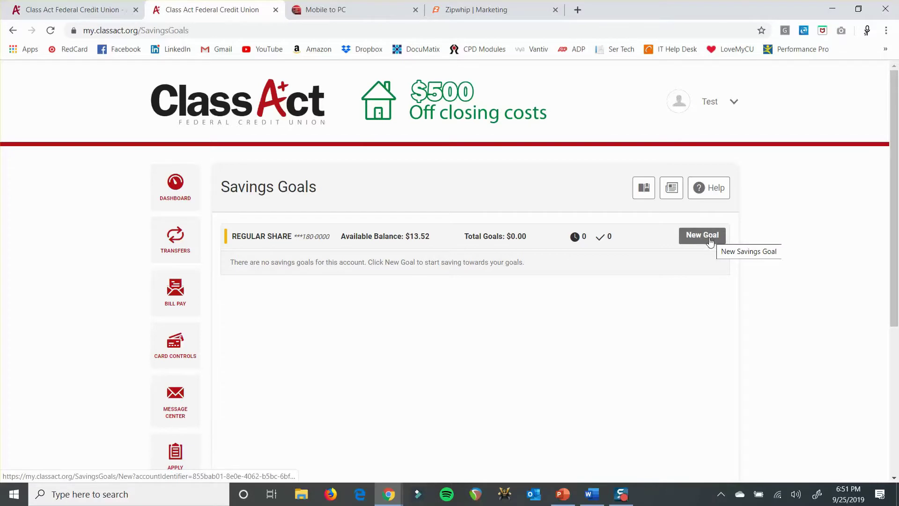
scroll(207, 447, "down", 1)
Open Locations/ATMs and bring up the recent location searches.
left_click(183, 443)
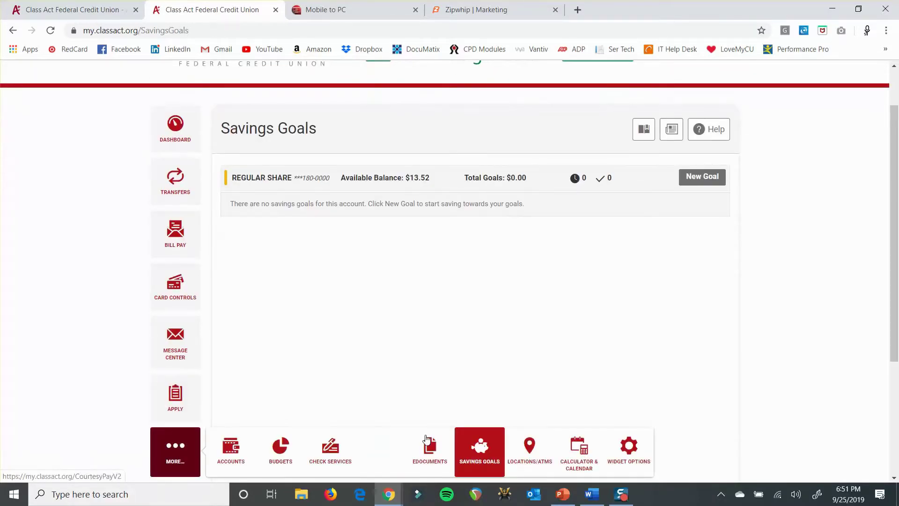
left_click(542, 463)
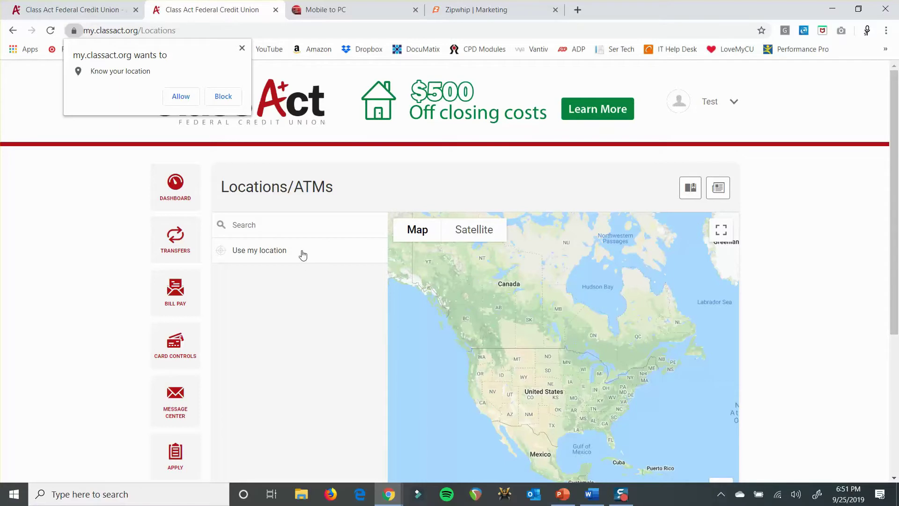
left_click(304, 232)
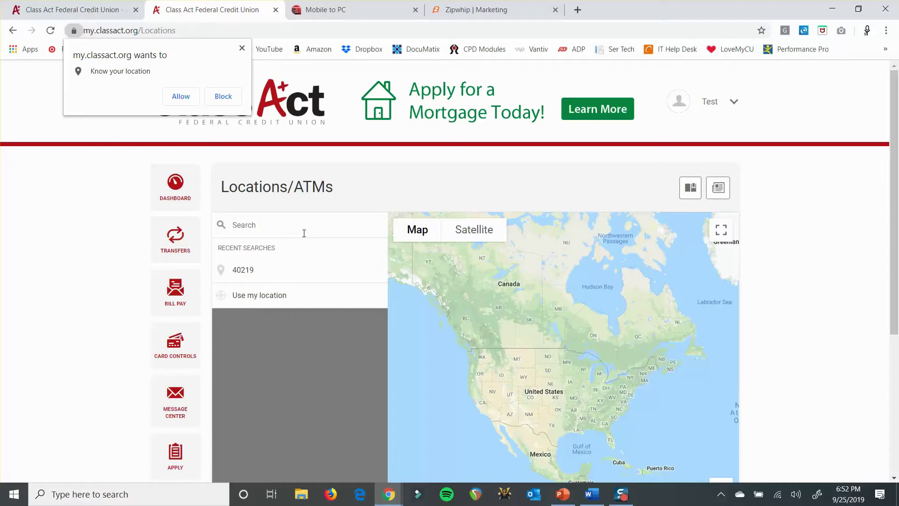
Switch to the credit union's public website and examine the map on its Branch/ATM Info page.
left_click(75, 10)
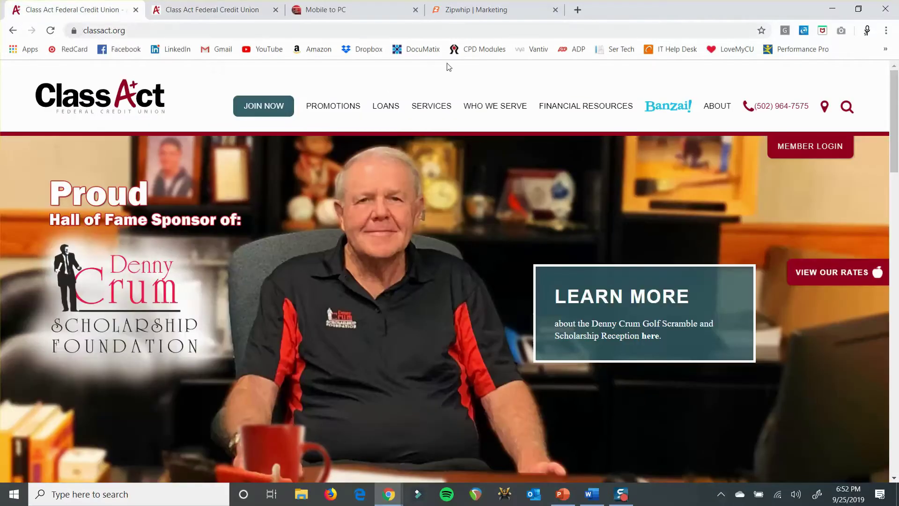
mouse_move(726, 108)
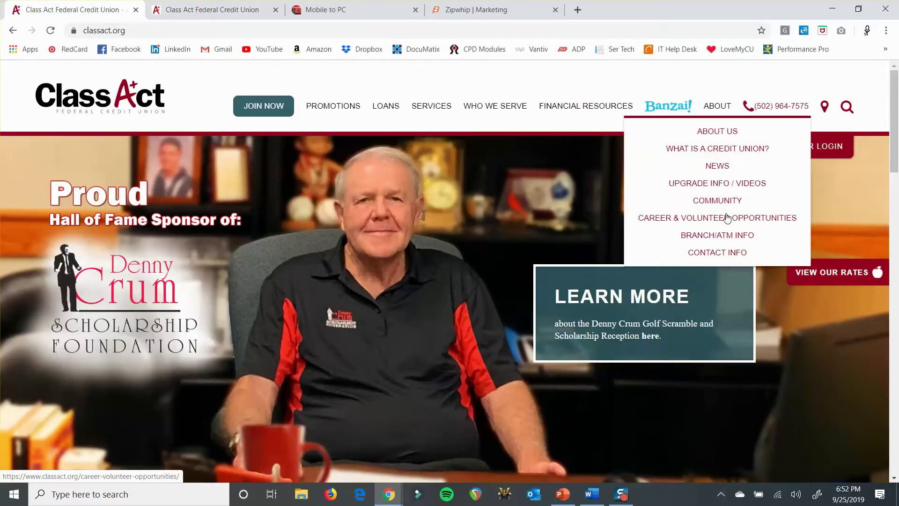
left_click(734, 241)
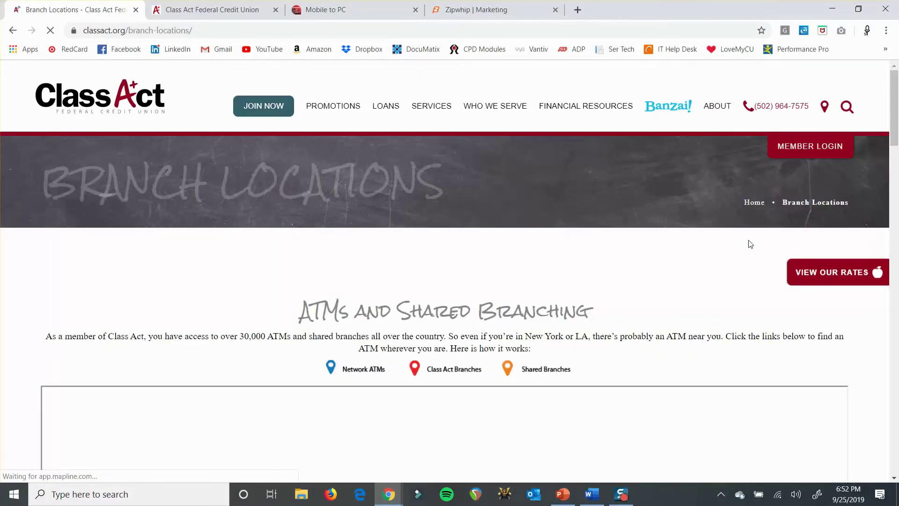
scroll(786, 214, "down", 3)
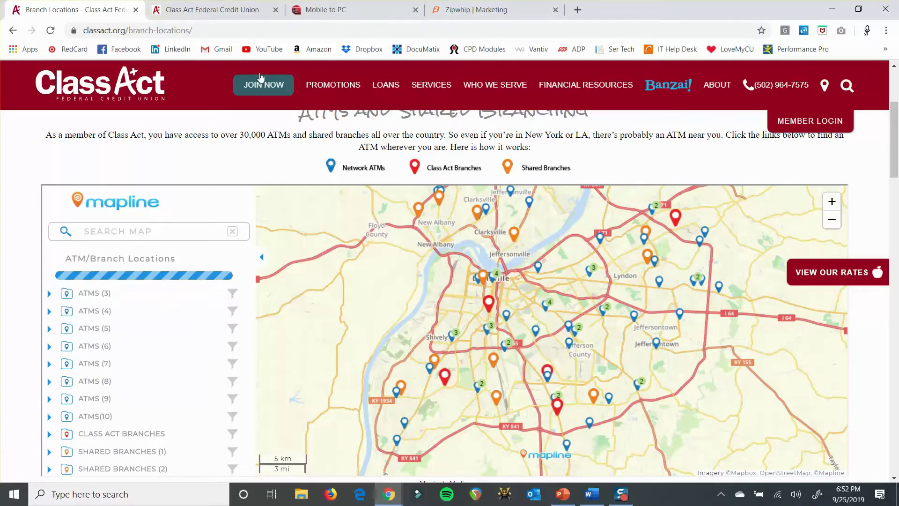
Return to Locations/ATMs in online banking, list the ATMs near 40219 and dismiss the browser's location request.
left_click(219, 5)
scroll(644, 256, "down", 3)
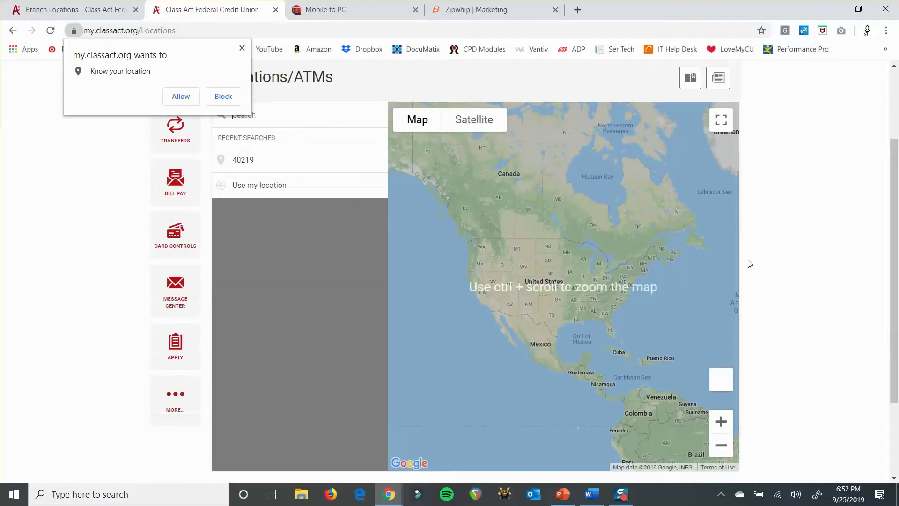
left_click(193, 406)
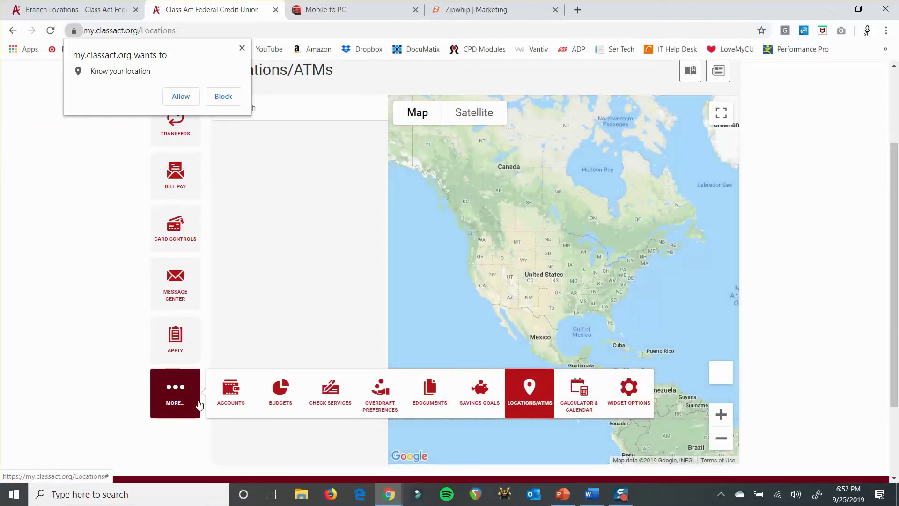
left_click(589, 388)
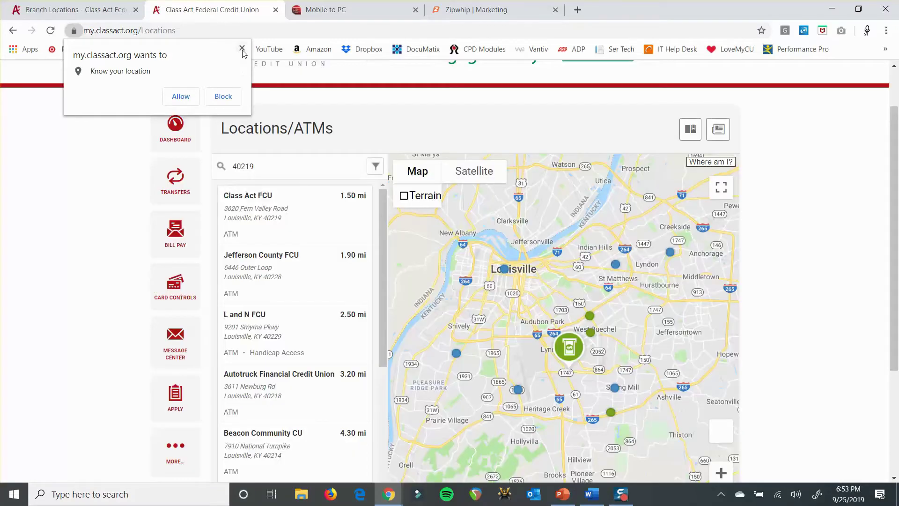
left_click(242, 49)
Open the user Settings and look over the profile information and recent login activity.
left_click(175, 450)
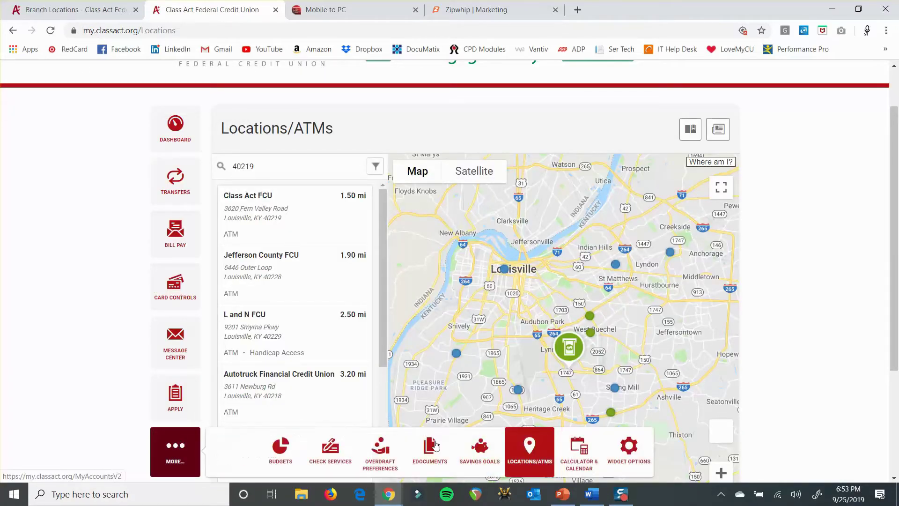
scroll(898, 241, "up", 2)
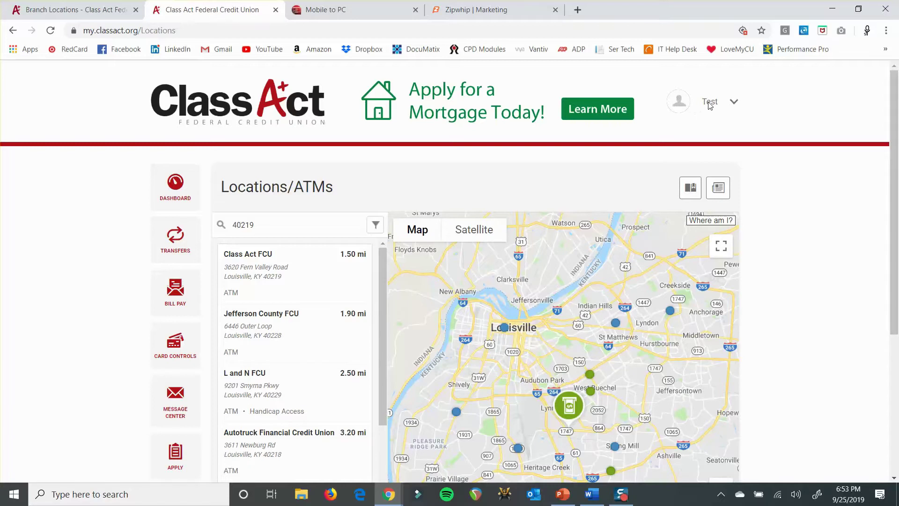
left_click(734, 102)
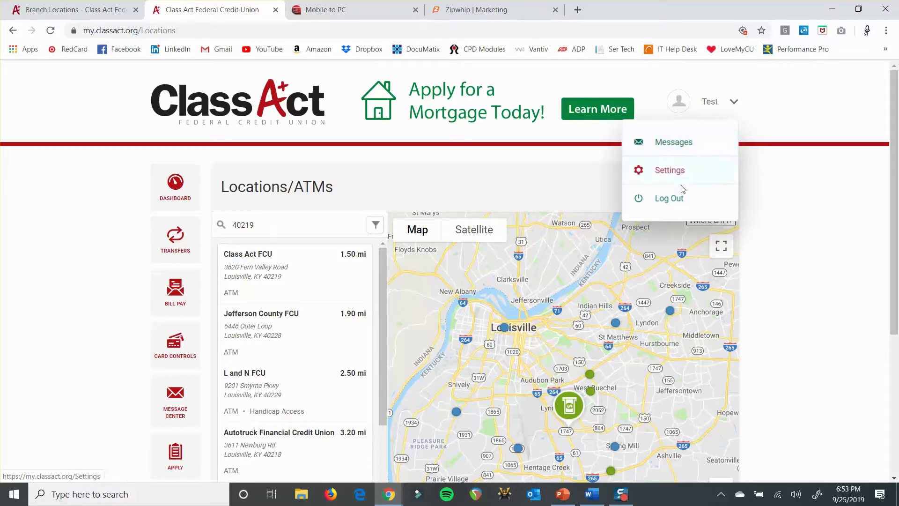
left_click(670, 171)
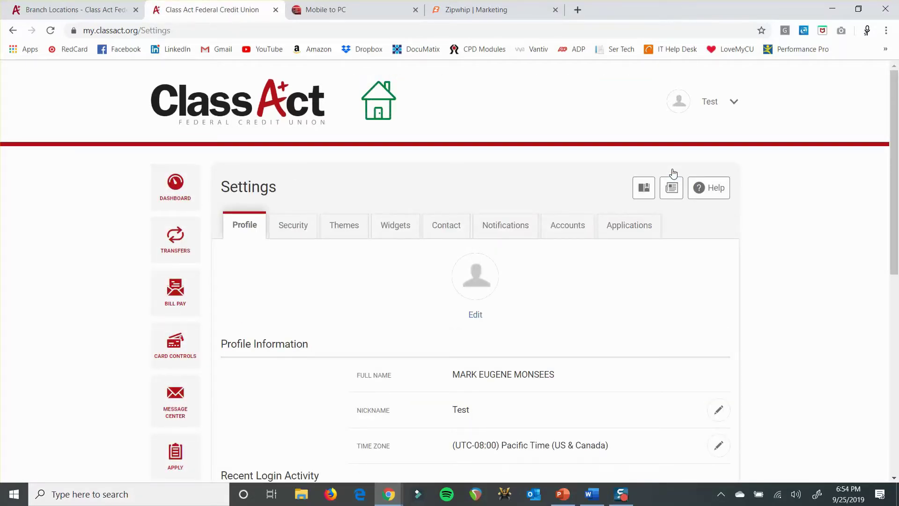
scroll(666, 260, "down", 3)
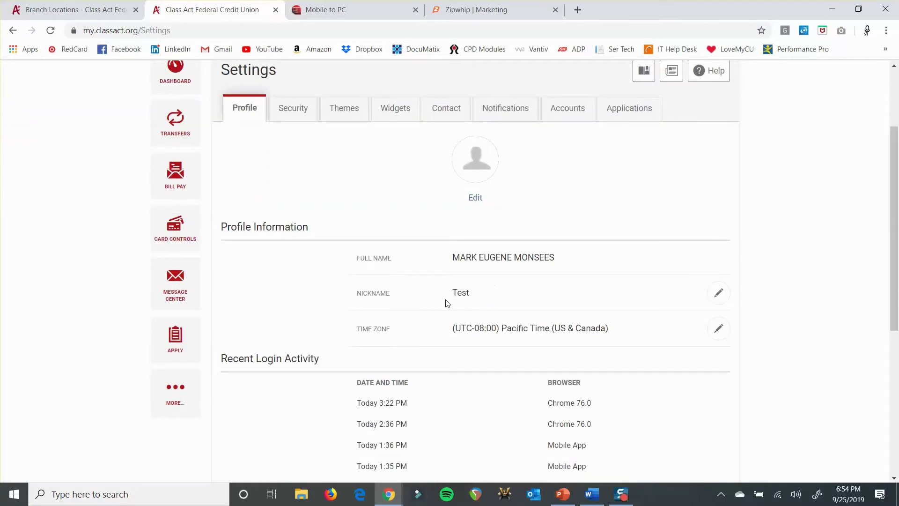
scroll(468, 300, "down", 4)
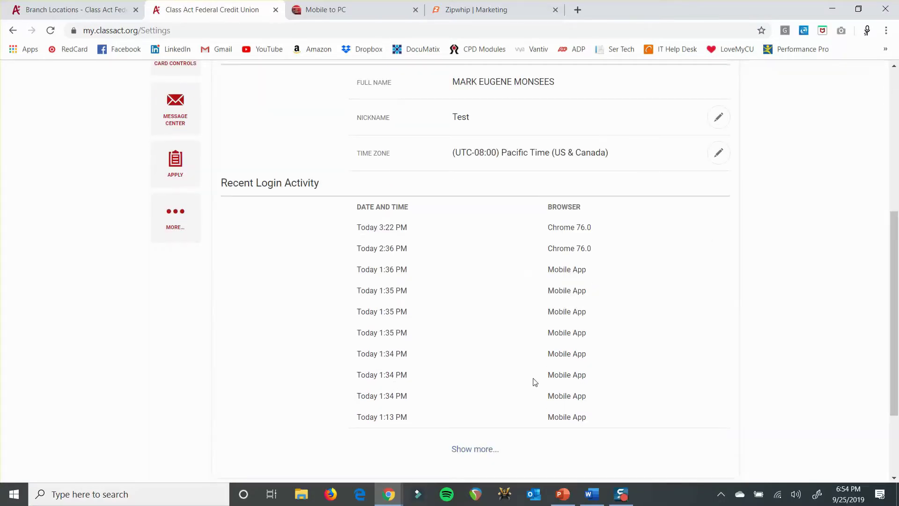
Open the Security settings and look over the addresses, phone numbers and email addresses in the Contact settings.
scroll(523, 375, "up", 5)
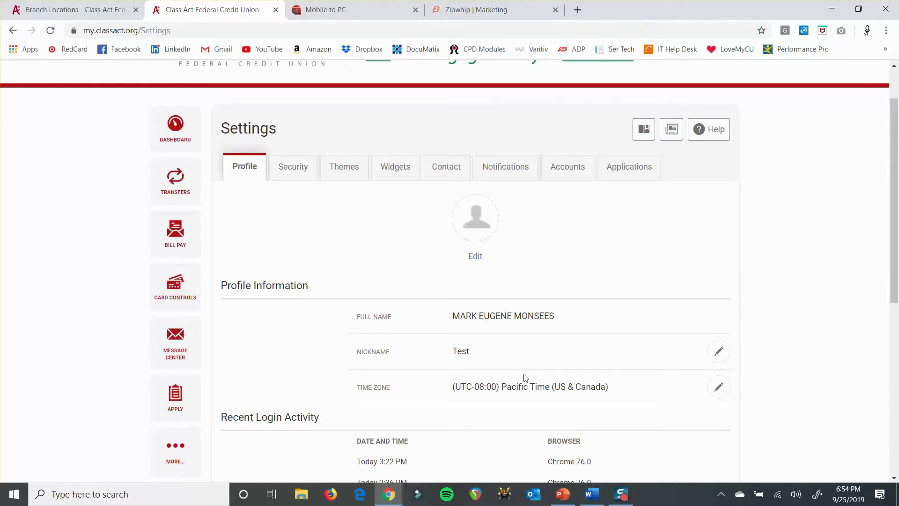
left_click(287, 172)
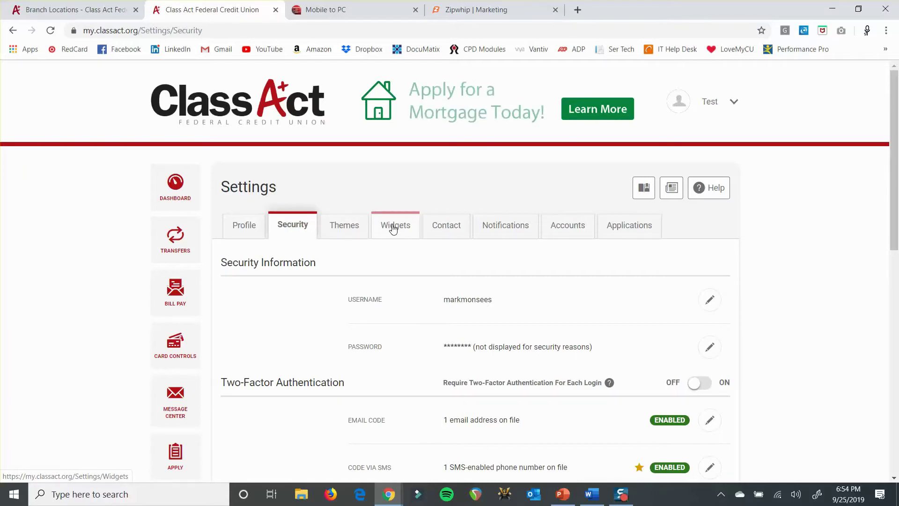
left_click(444, 225)
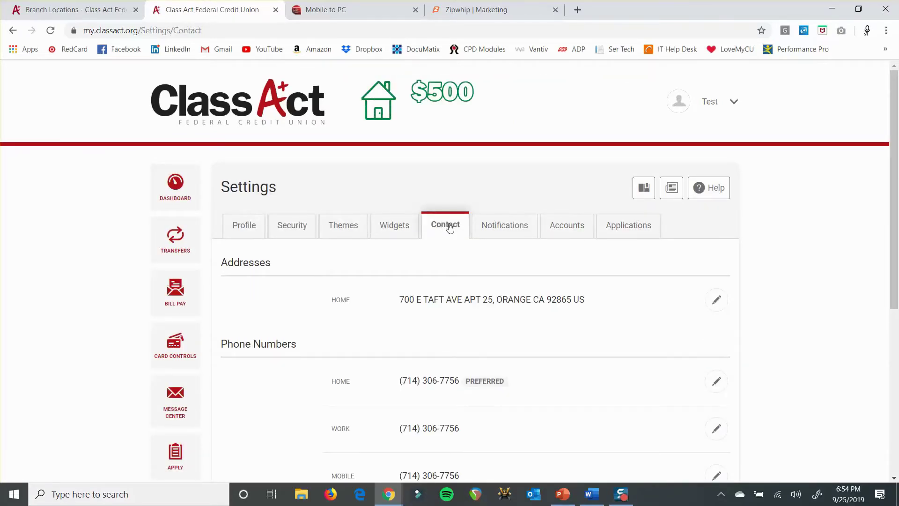
scroll(486, 323, "down", 1)
scroll(486, 318, "down", 1)
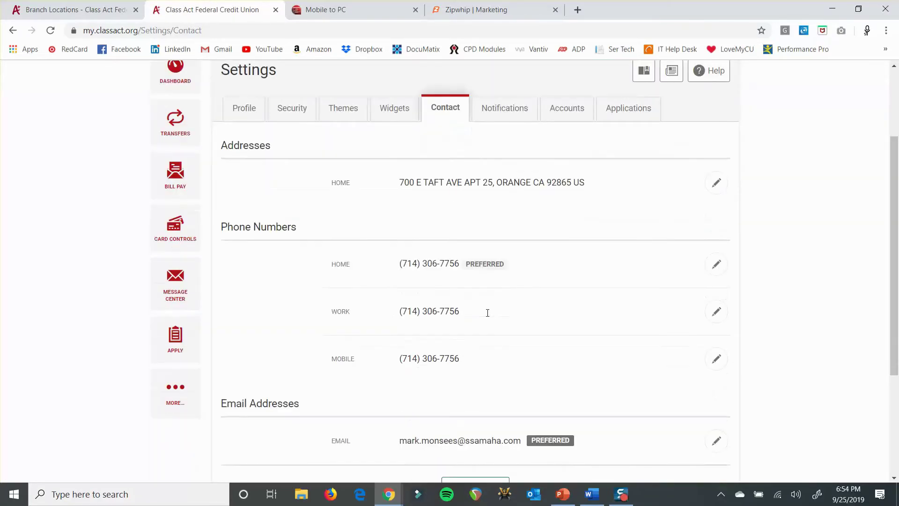
scroll(471, 377, "down", 2)
scroll(470, 365, "up", 4)
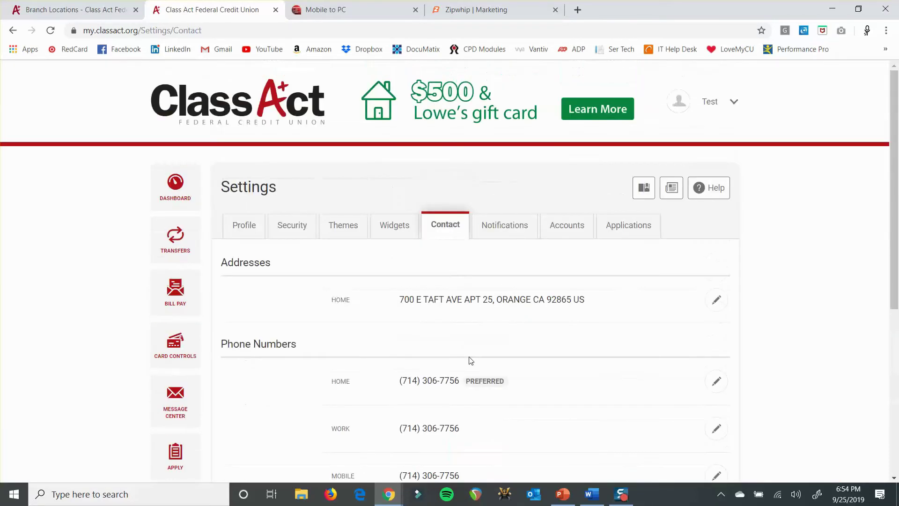
Open the Notifications settings and look over the Remote Deposit, General Alerts and Transfers alert options.
left_click(505, 228)
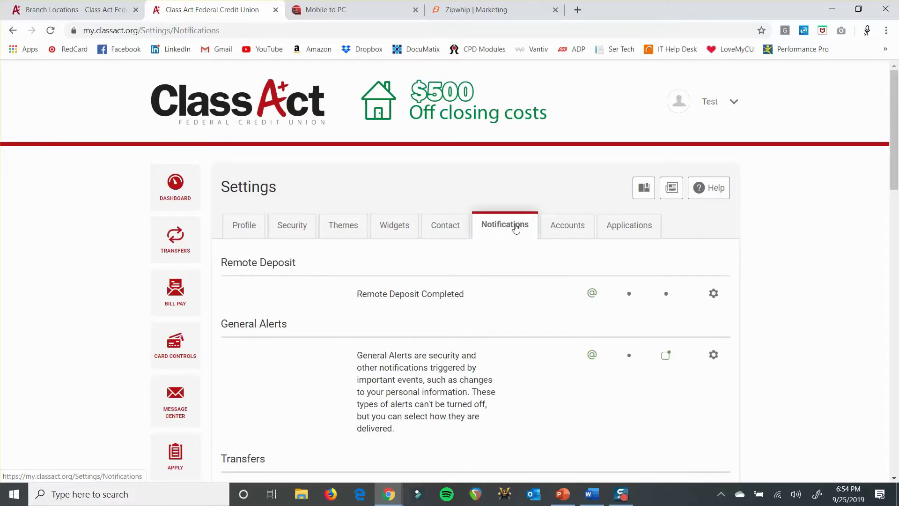
scroll(785, 292, "down", 2)
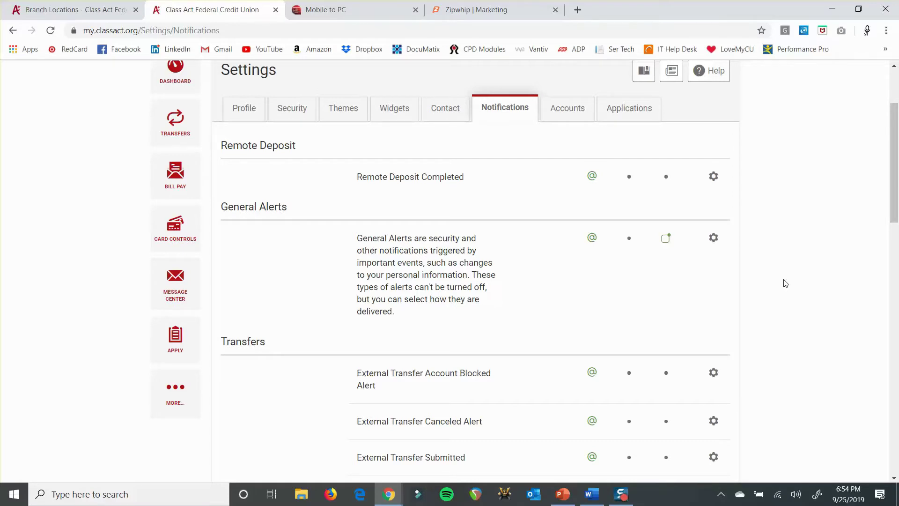
scroll(786, 284, "down", 15)
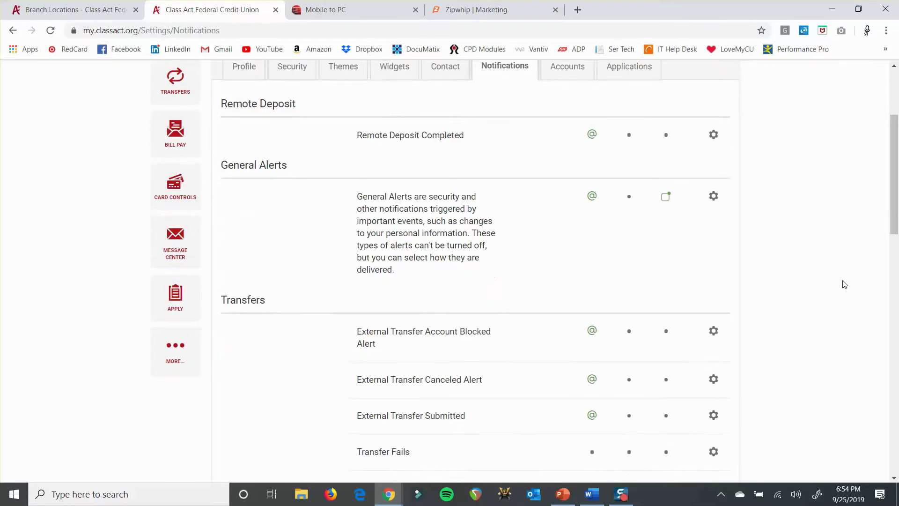
scroll(822, 317, "up", 15)
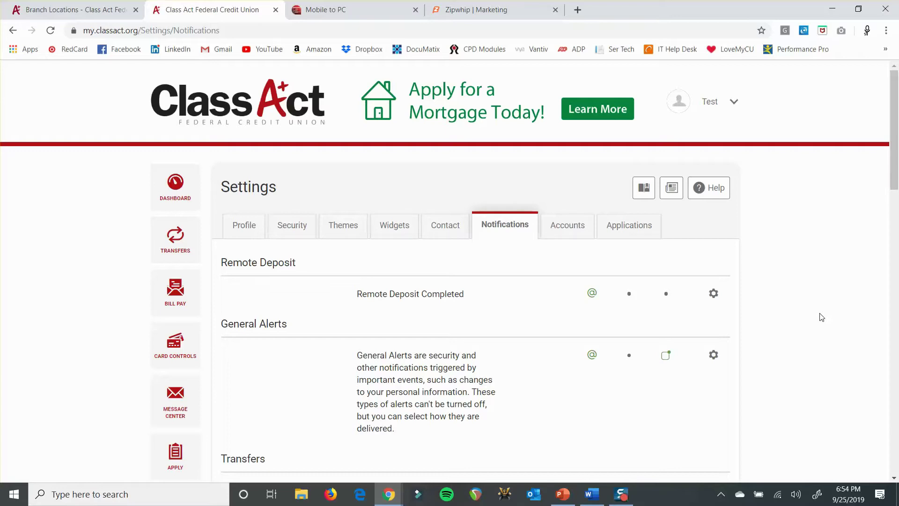
scroll(794, 290, "down", 3)
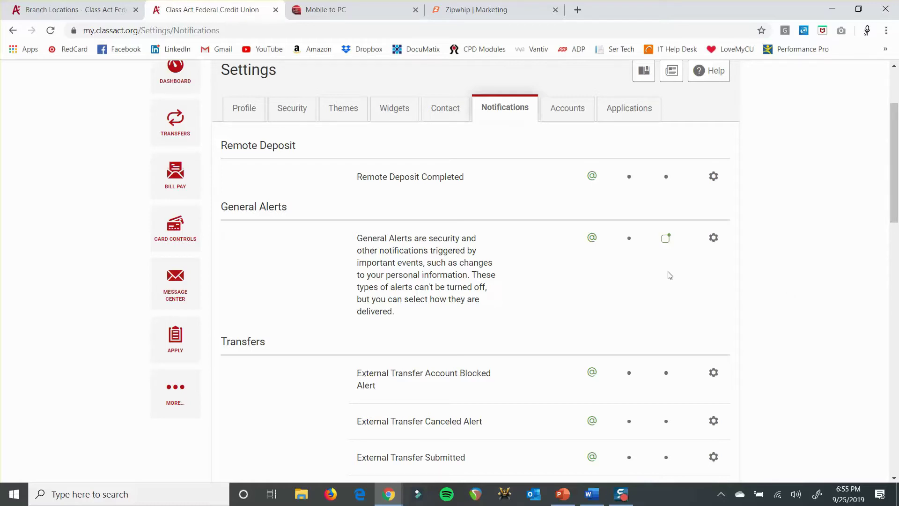
View the Accounts settings with the external account linking option, and check the authorized applications in the Applications settings.
left_click(571, 118)
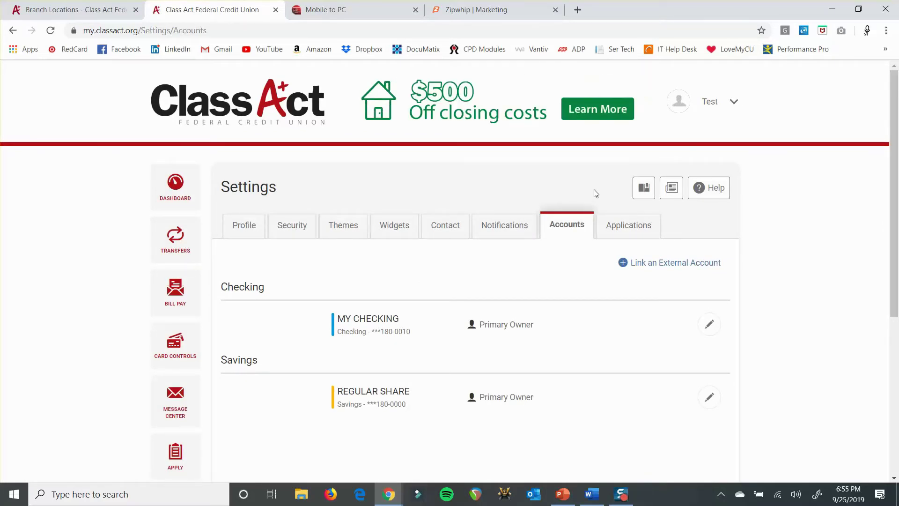
scroll(527, 317, "down", 3)
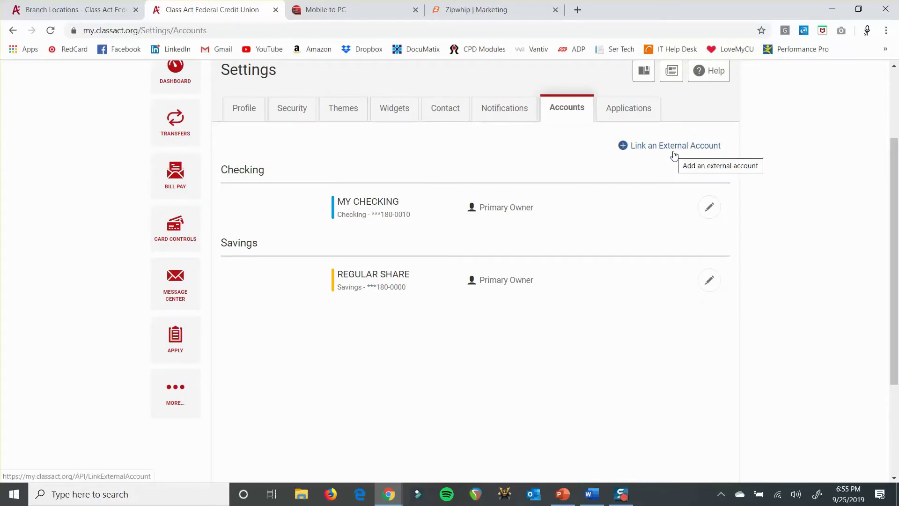
left_click(654, 111)
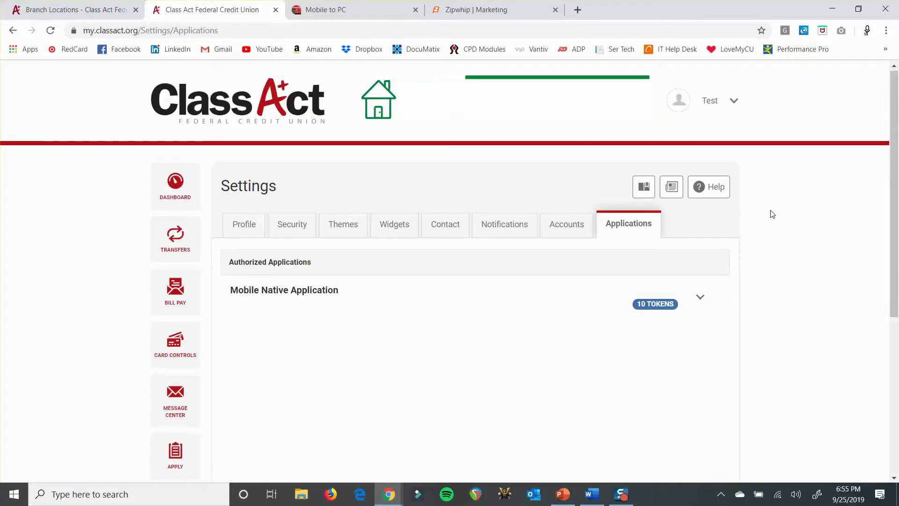
scroll(770, 212, "down", 3)
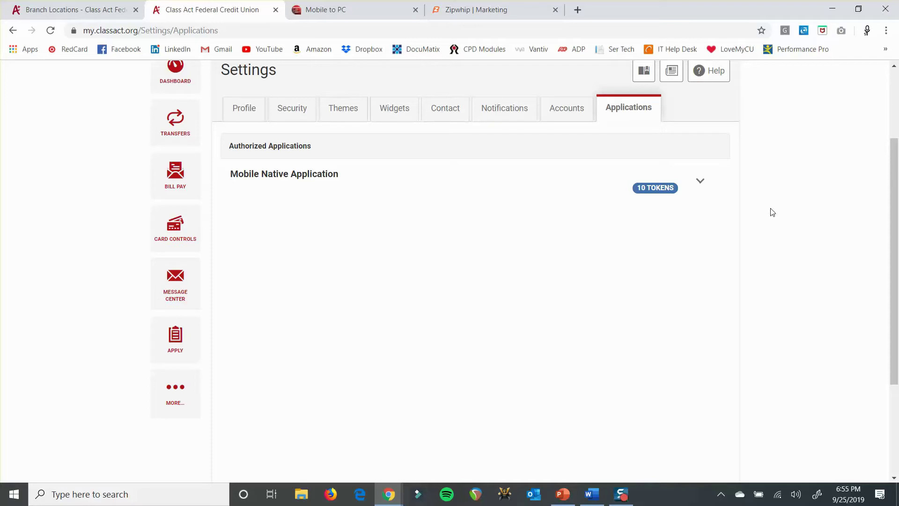
scroll(770, 206, "up", 3)
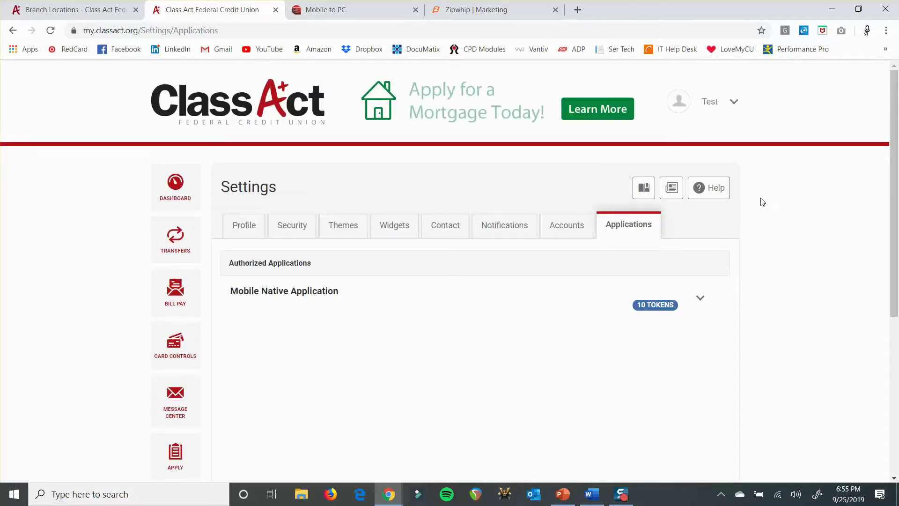
Return to the Dashboard, review the selectable Financial Resources & Education topics and close the Dashboard Settings without saving.
left_click(272, 102)
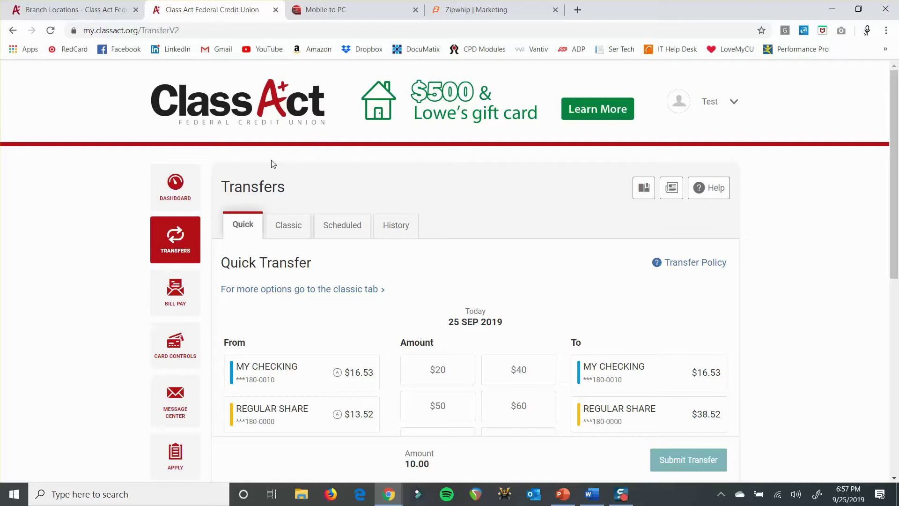
left_click(174, 201)
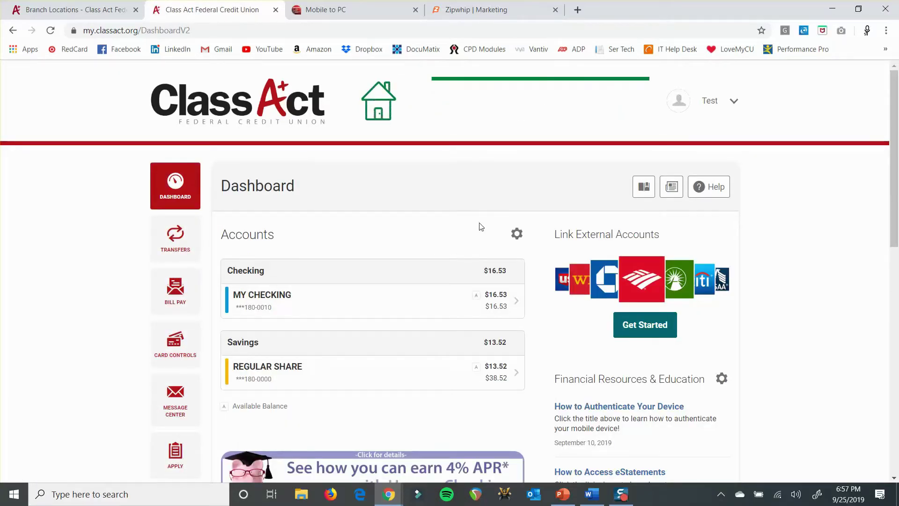
scroll(486, 238, "down", 5)
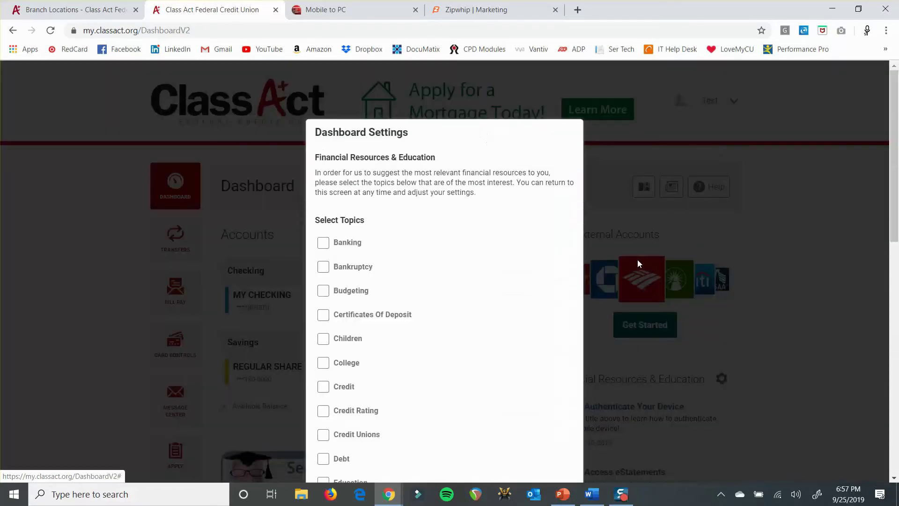
scroll(619, 256, "down", 10)
scroll(619, 254, "down", 2)
scroll(618, 238, "up", 7)
scroll(622, 248, "down", 2)
scroll(608, 281, "down", 6)
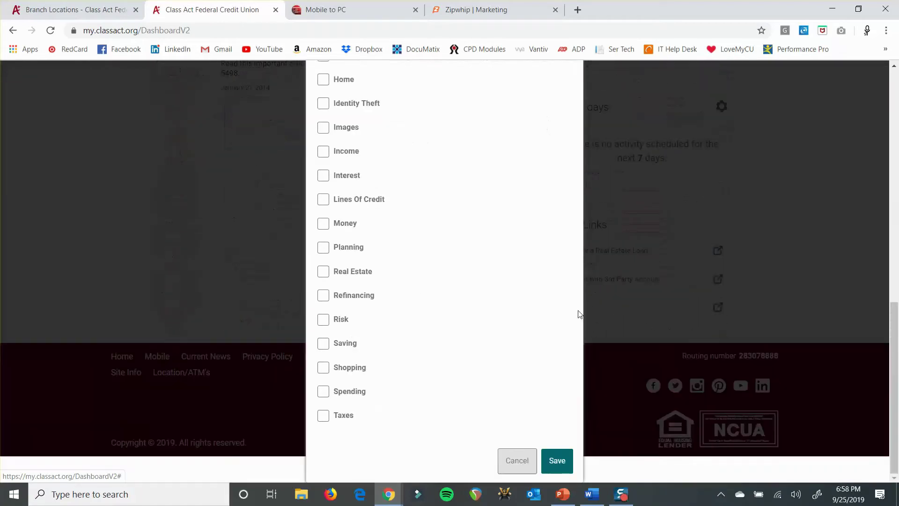
left_click(520, 461)
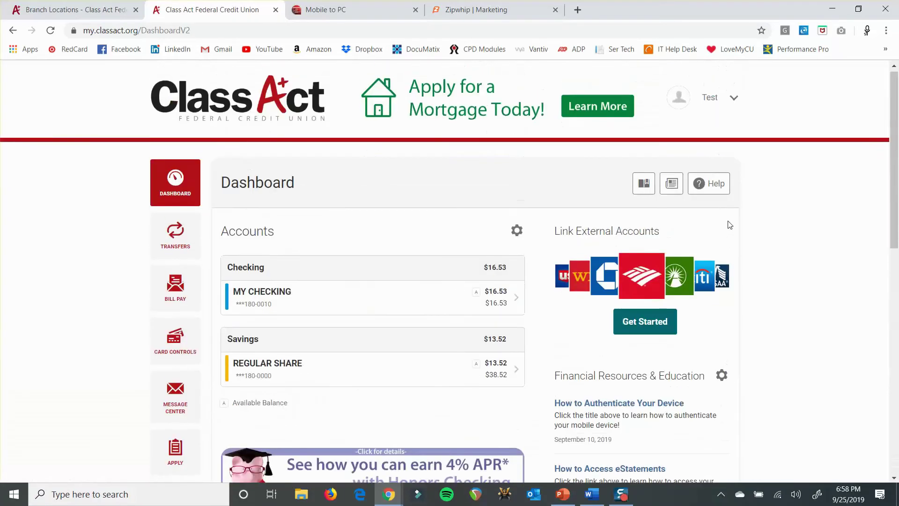
Open the Dashboard's educational content, view the full article list and look over its articles and topics.
left_click(641, 194)
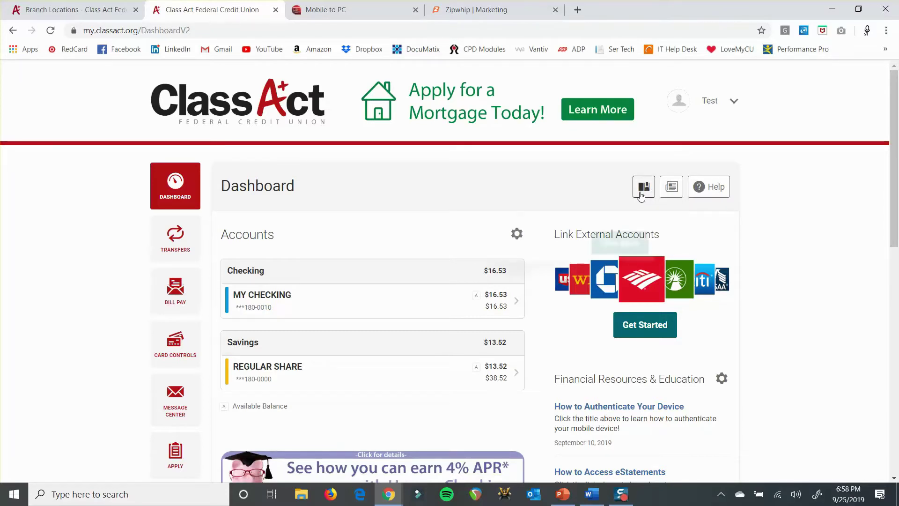
scroll(618, 234, "down", 5)
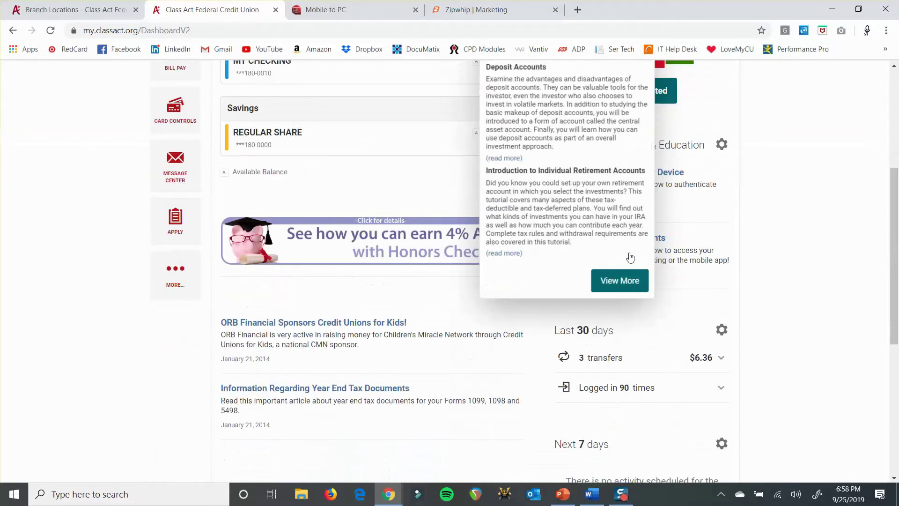
left_click(627, 282)
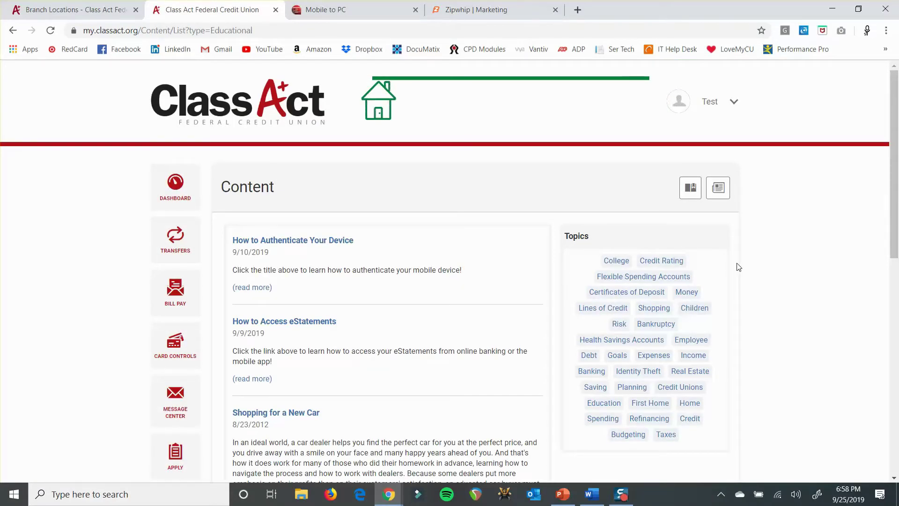
scroll(739, 267, "down", 5)
scroll(739, 266, "down", 5)
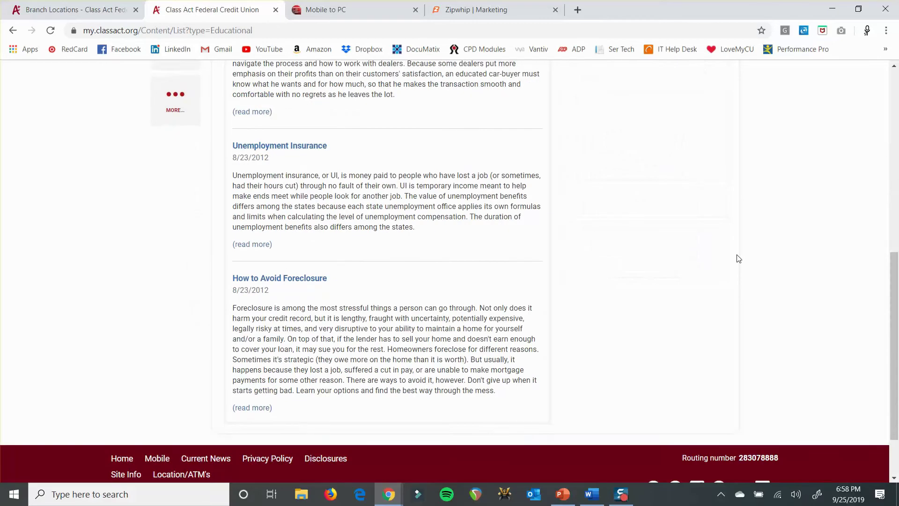
scroll(736, 257, "up", 10)
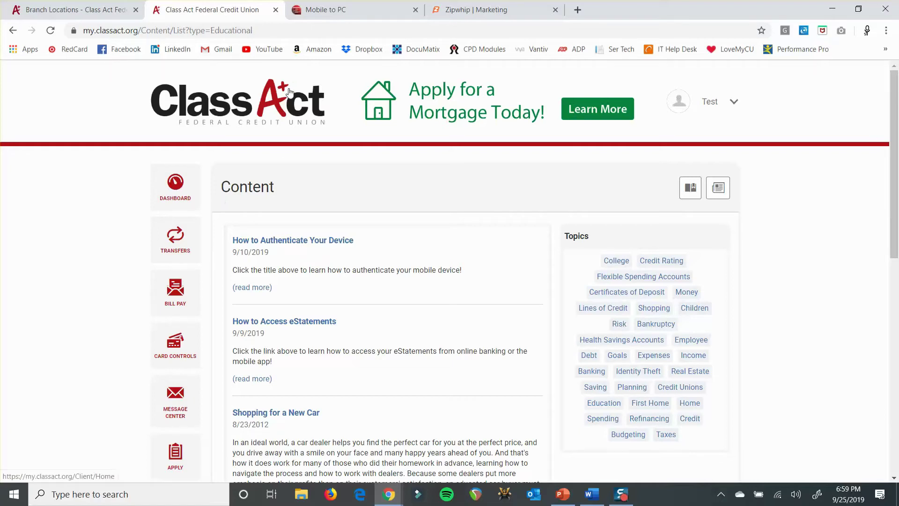
Switch to the Mobile to PC browser page mirroring the credit union's mobile app.
left_click(337, 13)
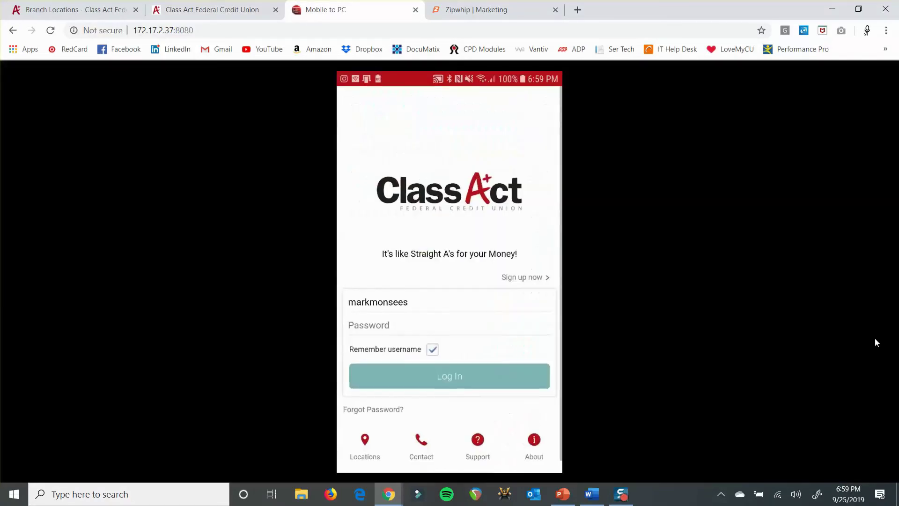